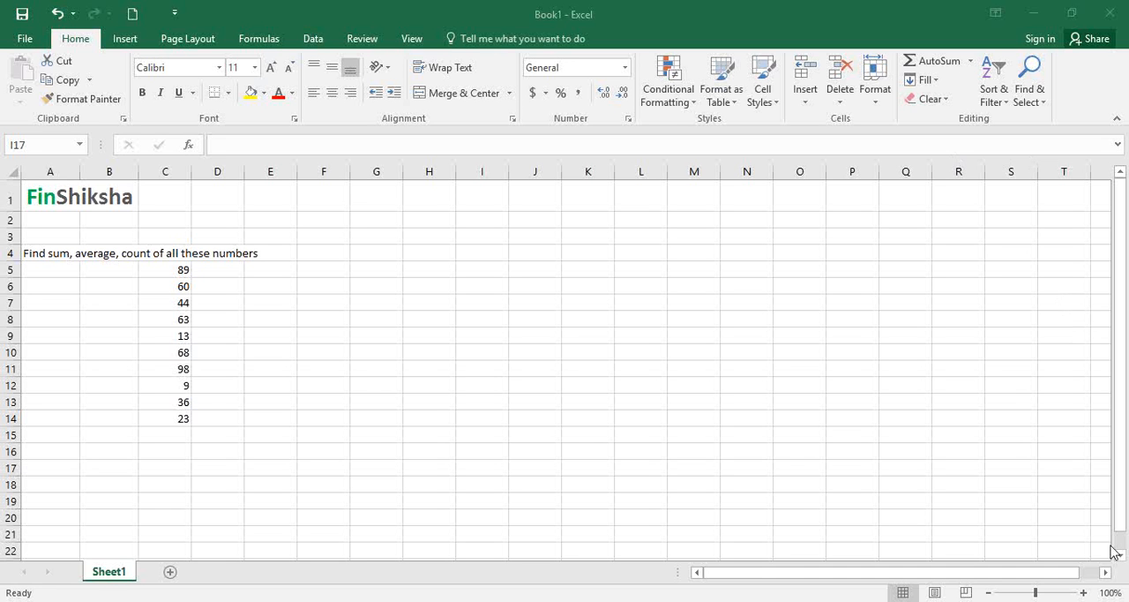
- Sum the numbers in C5:C14 in cell C15 with AutoSum
left_click(1083, 593)
left_click(1083, 592)
left_click(1084, 592)
left_click(1083, 592)
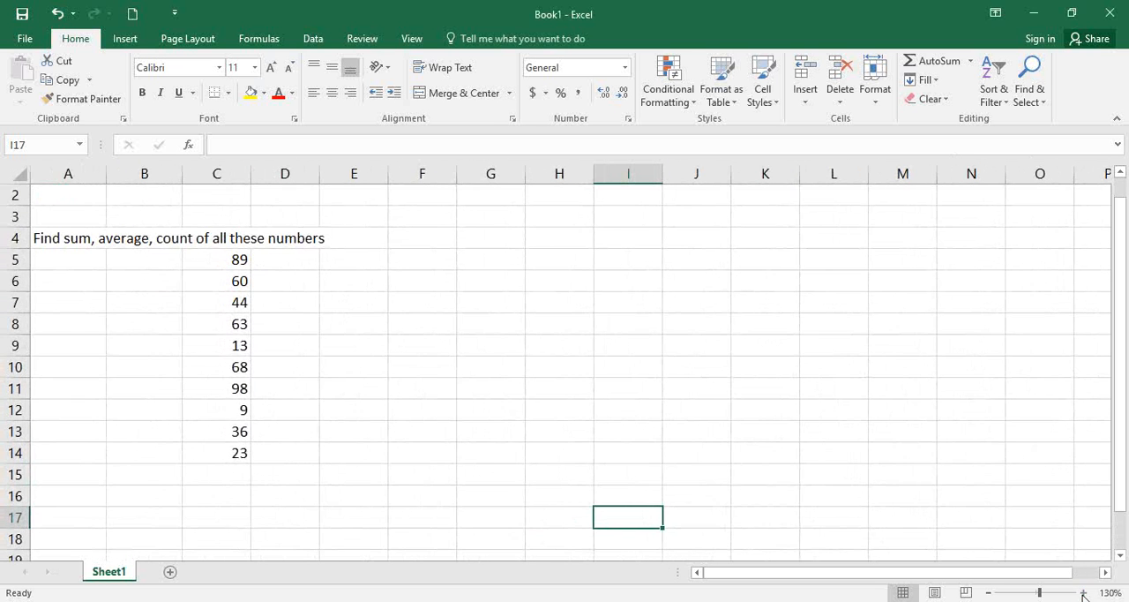
scroll(705, 388, "up", 1)
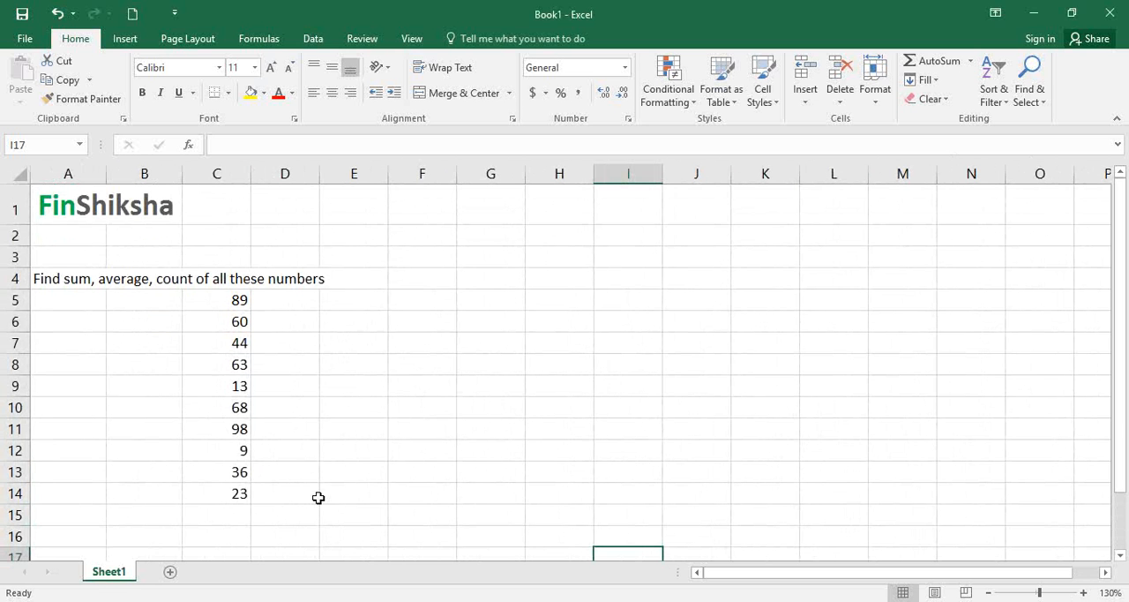
left_click(231, 514)
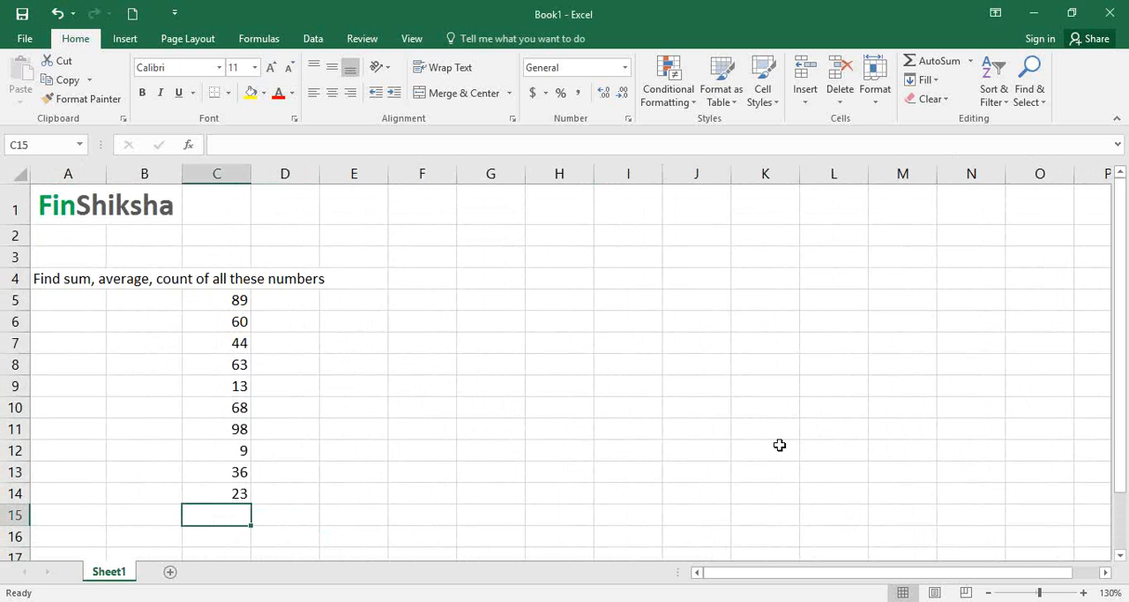
key("alt+equal")
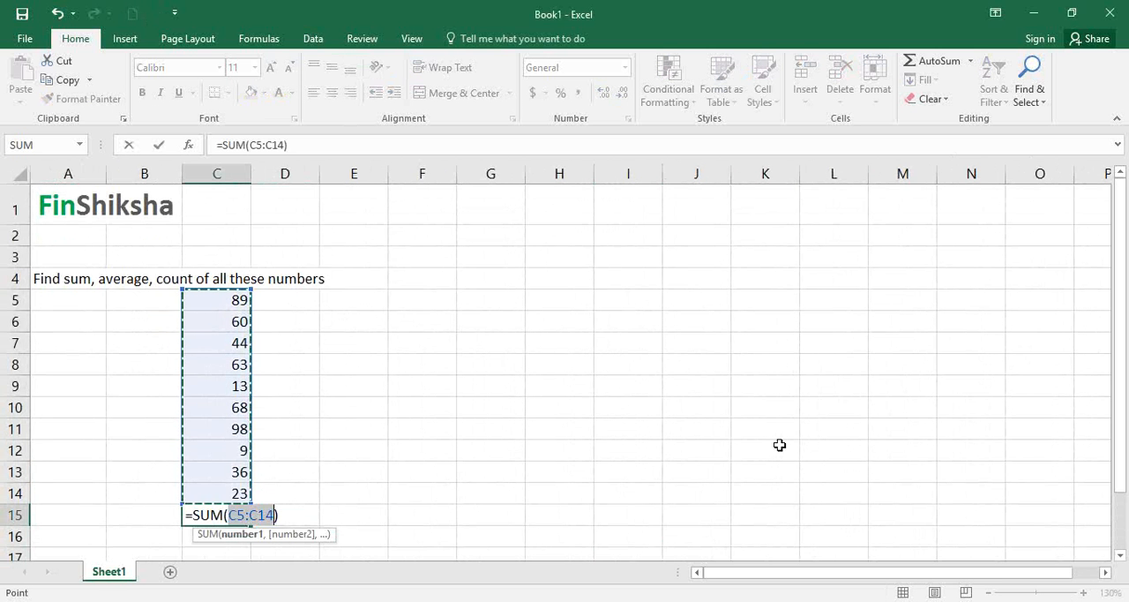
key("Return")
- Replace the formula in C15 with the AVERAGE of C5:C14, and clear the cell again
key("Up")
type("=av")
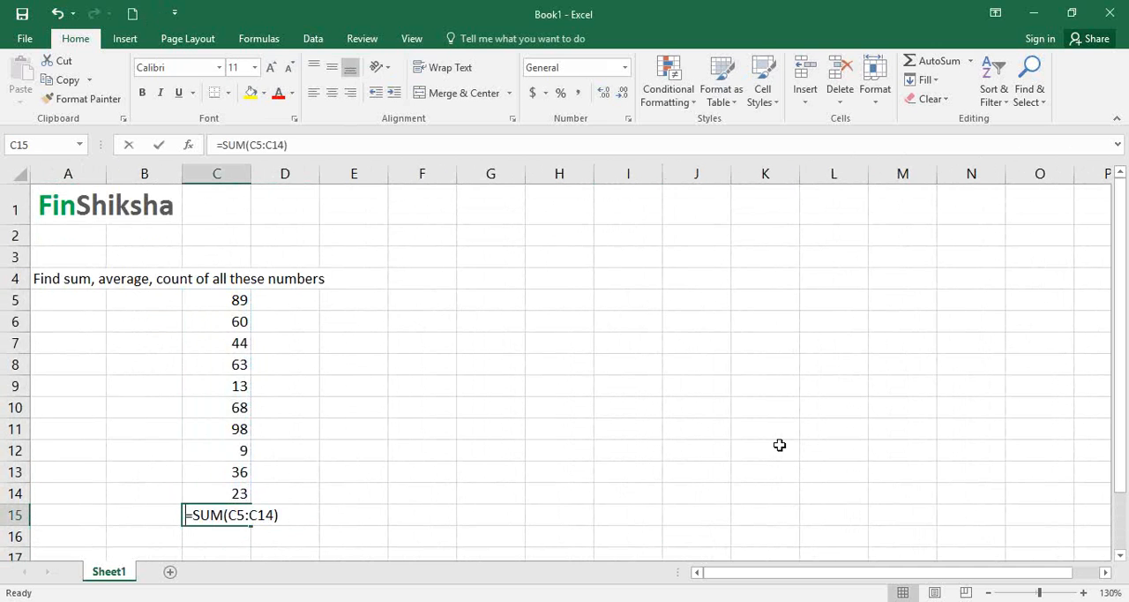
type("erage")
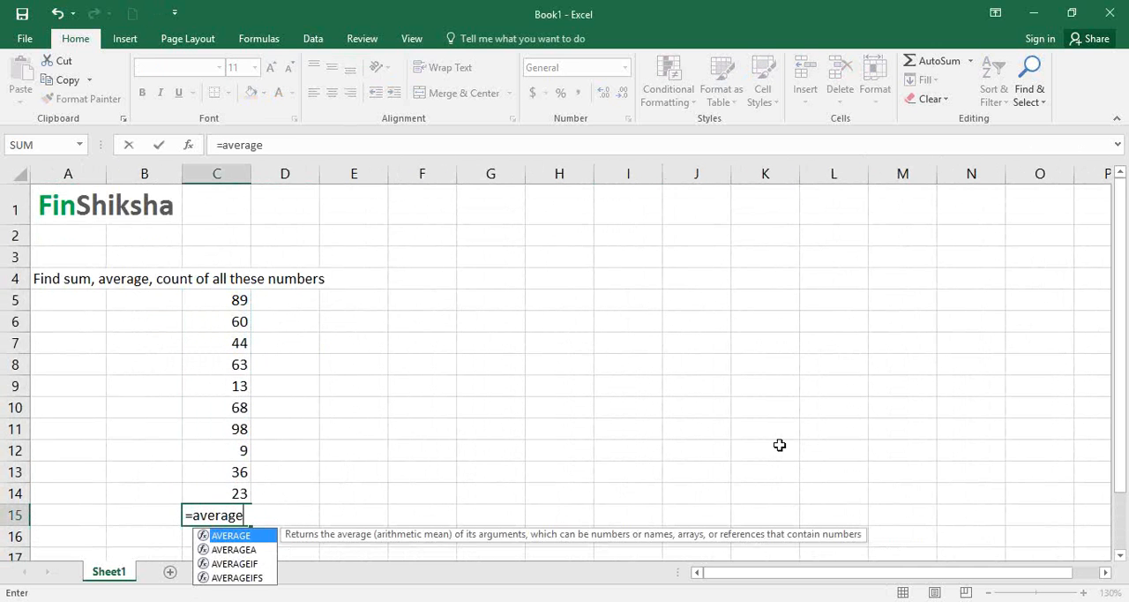
type("(")
key("Up")
key("ctrl+shift+Up")
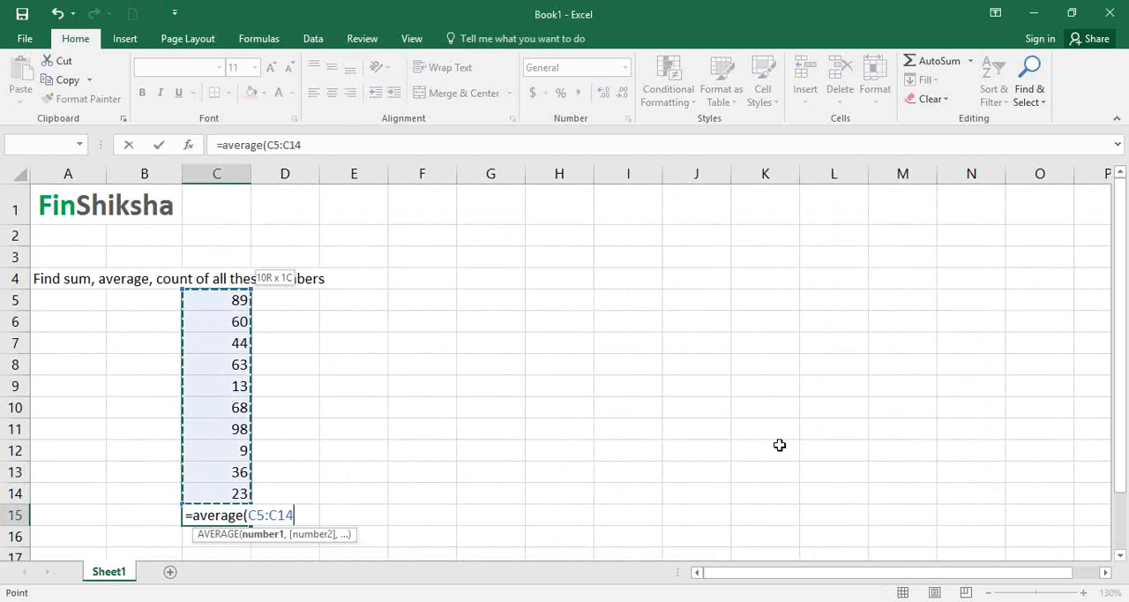
type(")")
key("Return")
key("Up")
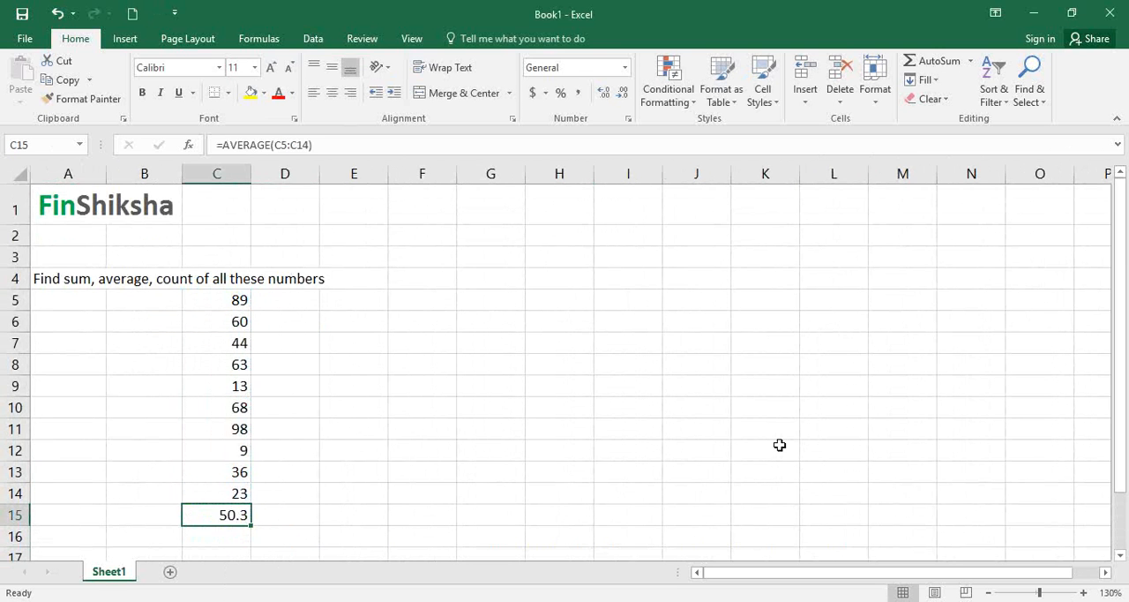
key("Delete")
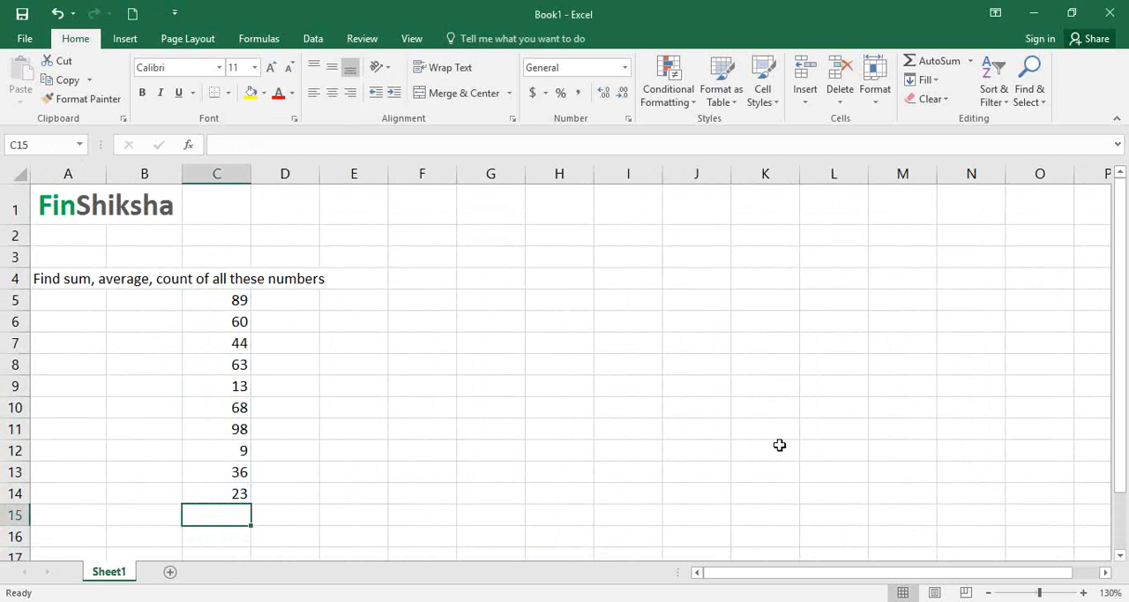
- Enter the label SUBTOTAL in cell E7 beside the list of numbers
key("Right")
key("Right")
key("Right")
key("Up")
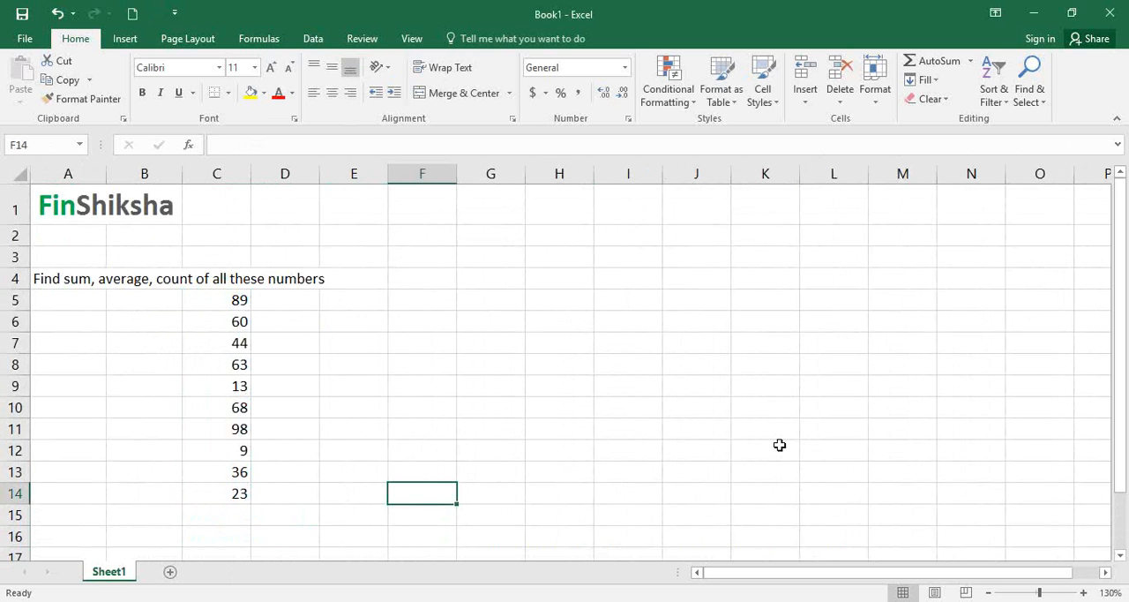
key("Up")
key("Up")
key("Up")
key("Up")
key("Up")
key("Up")
key("Up")
key("Left")
type("SUBTOTAL")
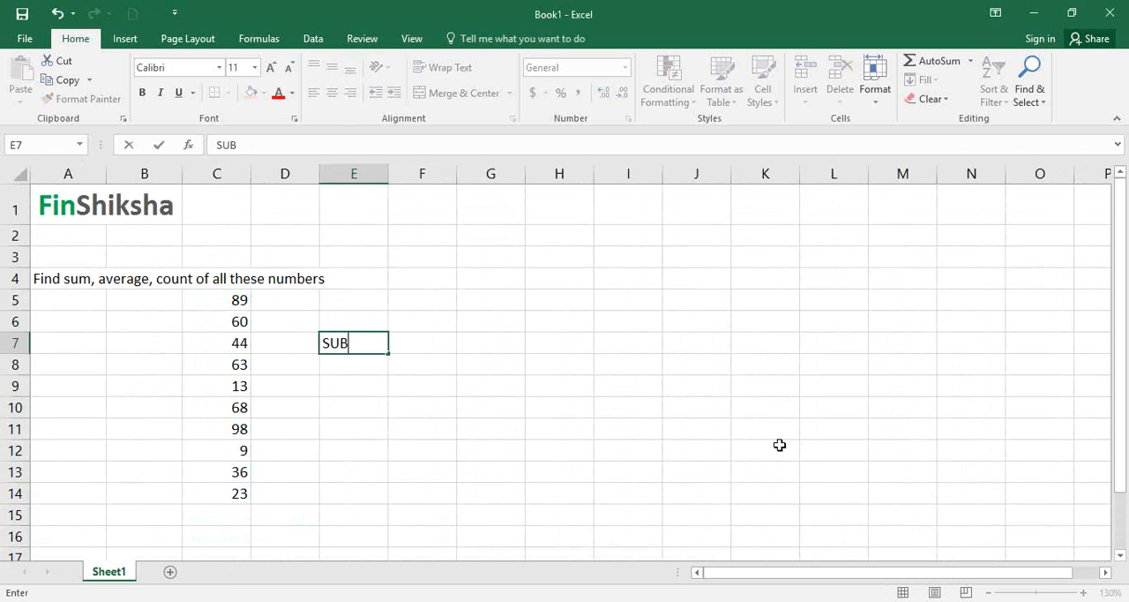
key("Return")
key("Return")
- Start a SUBTOTAL formula in cell C15, directly below the list of numbers
key("Down")
key("Down")
key("Down")
key("Down")
key("Down")
key("Down")
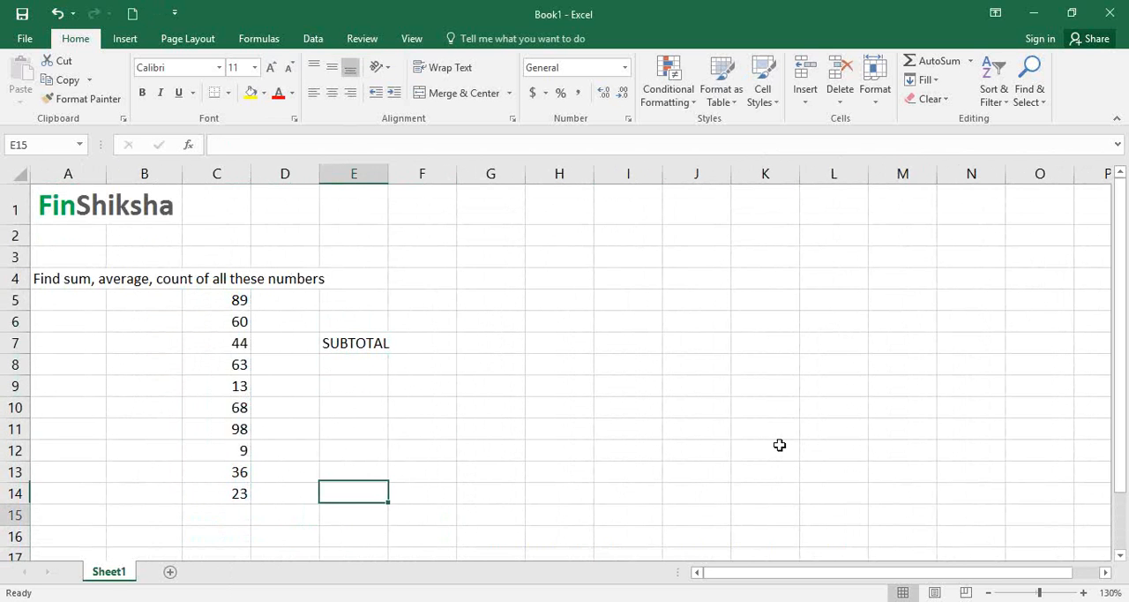
key("Left")
key("Left")
key("Down")
key("Down")
key("Up")
key("Up")
key("Up")
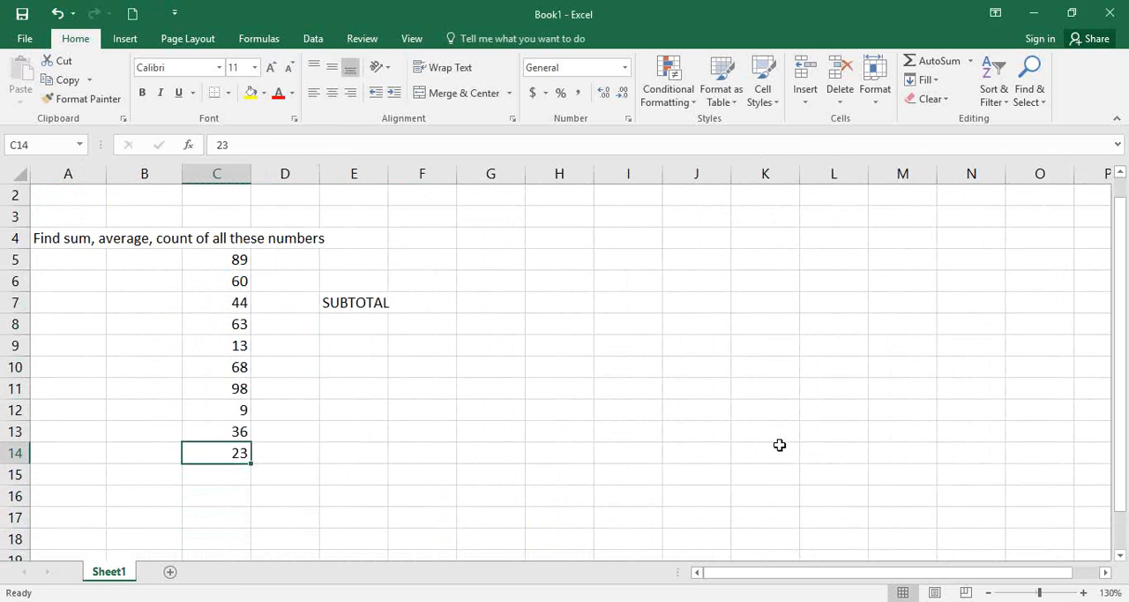
key("Up")
key("Up")
key("Up")
key("Up")
key("Up")
key("Up")
key("Up")
key("Up")
key("Up")
key("Up")
key("Up")
key("Up")
key("Down")
key("Down")
key("Down")
key("Down")
key("Down")
key("Down")
key("Down")
key("Down")
key("Down")
key("Down")
key("Down")
key("Down")
key("Down")
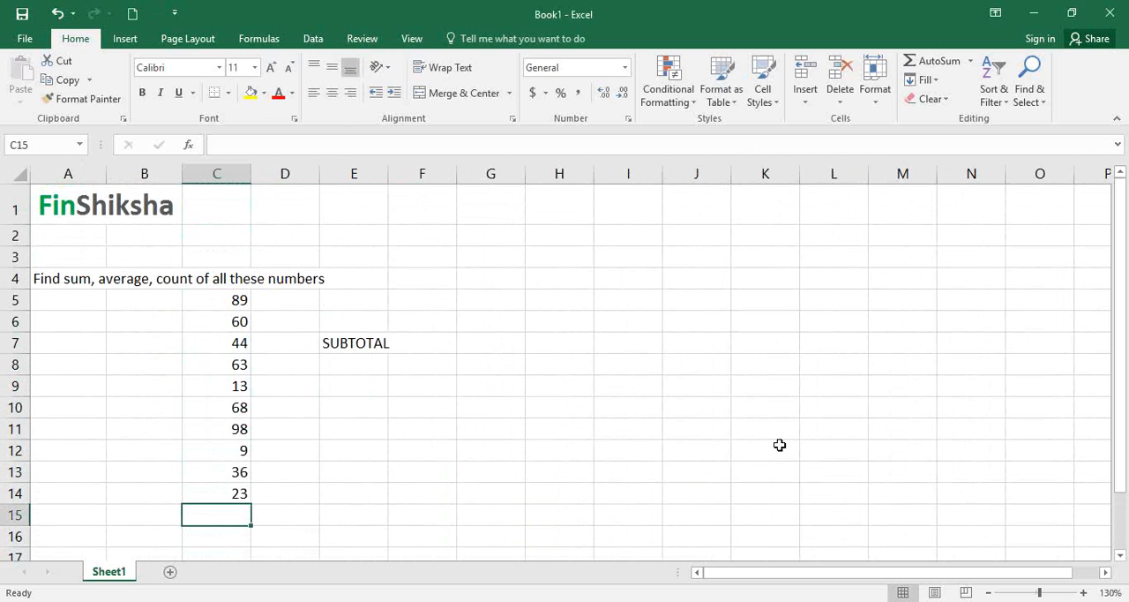
left_click(989, 593)
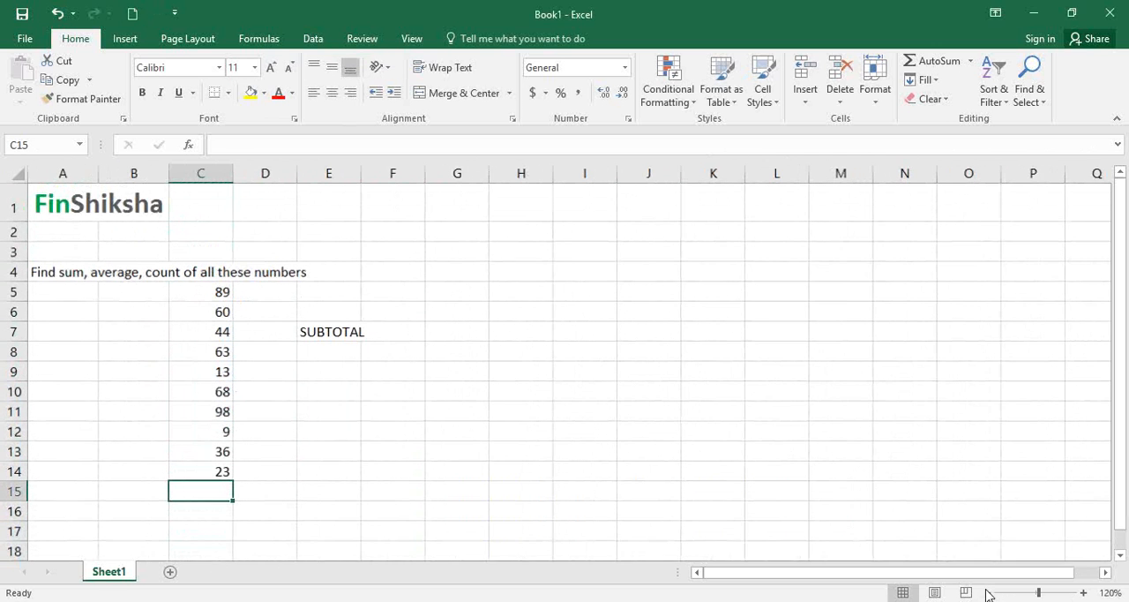
type("=s")
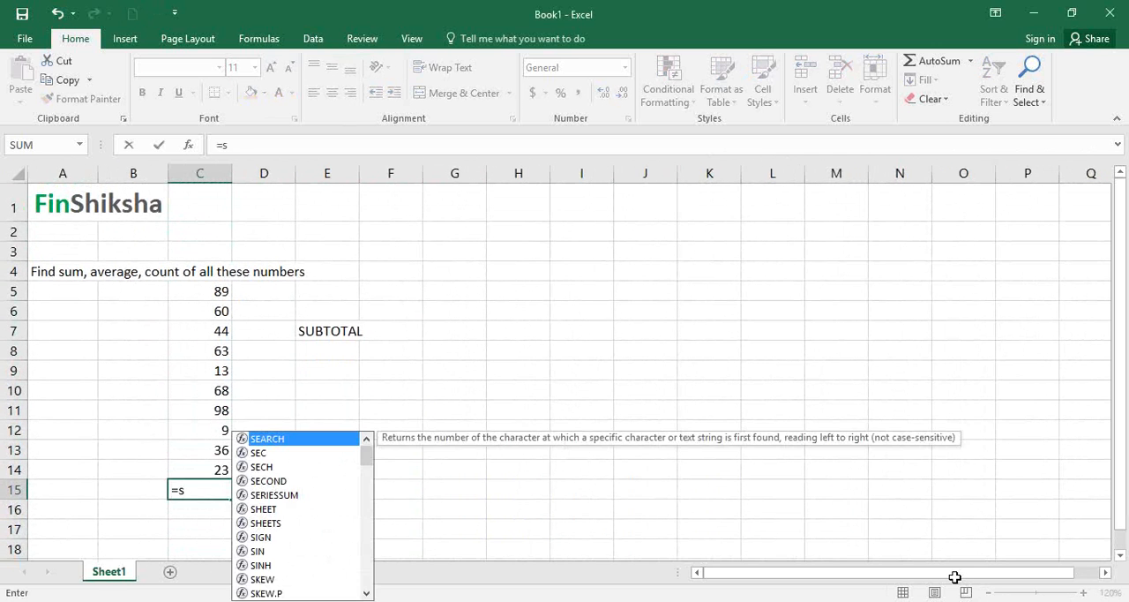
type("ubtotal")
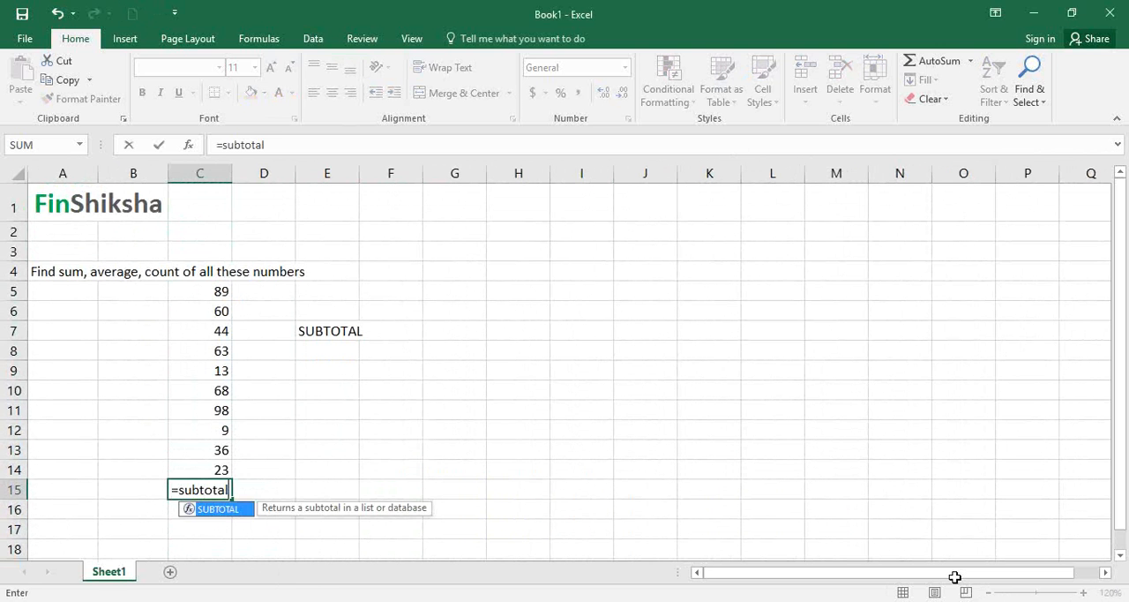
type("(")
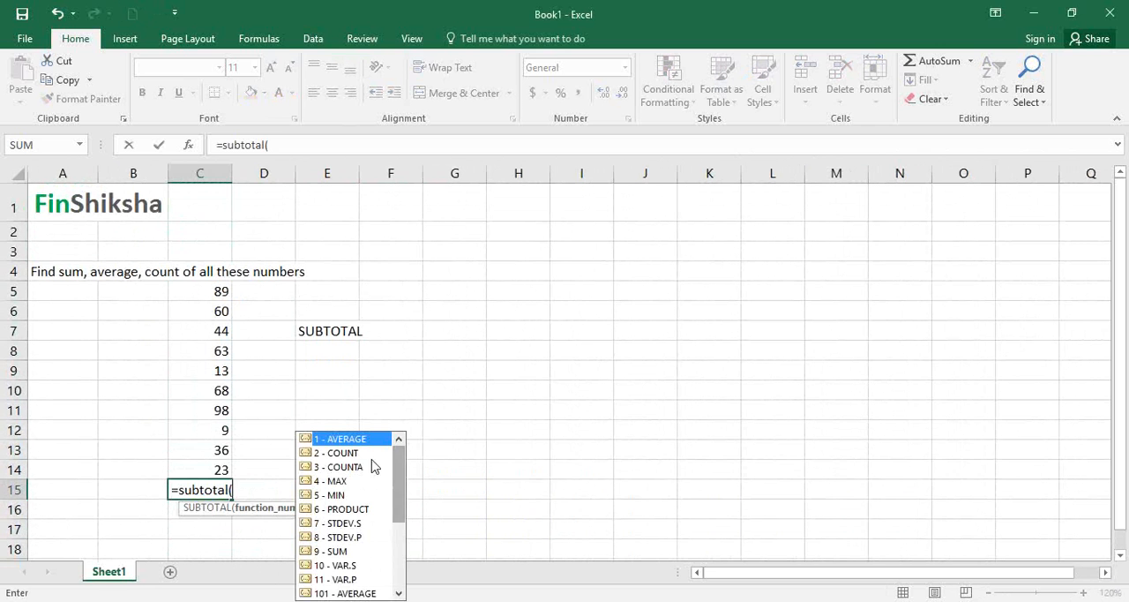
- Complete the SUBTOTAL function arguments with function number 1 and the reference C5:C14
left_click(188, 144)
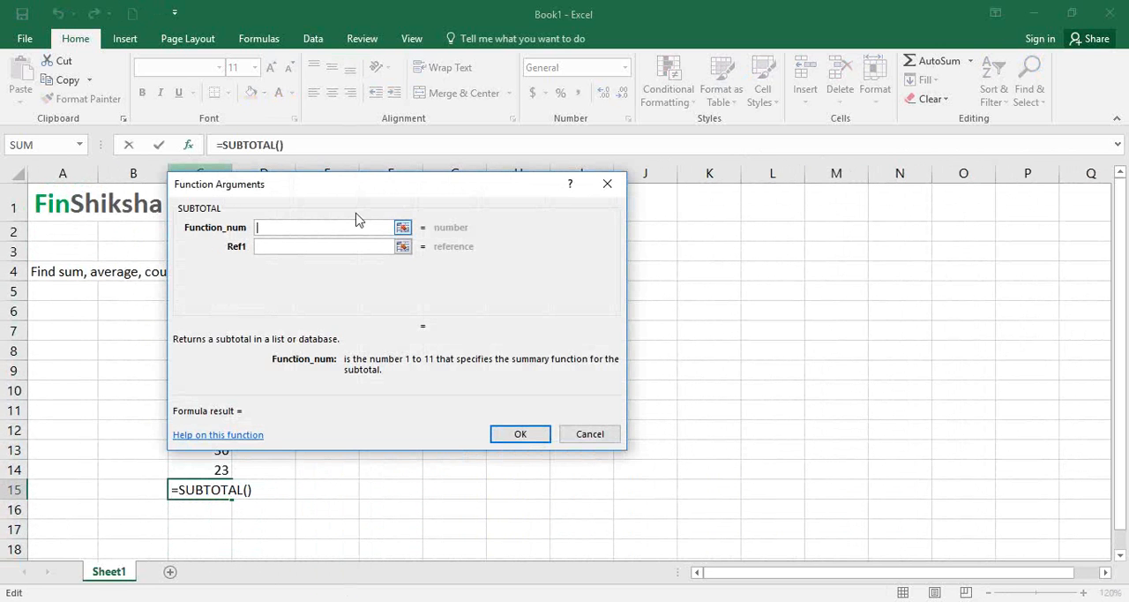
left_click_drag(401, 190, 502, 170)
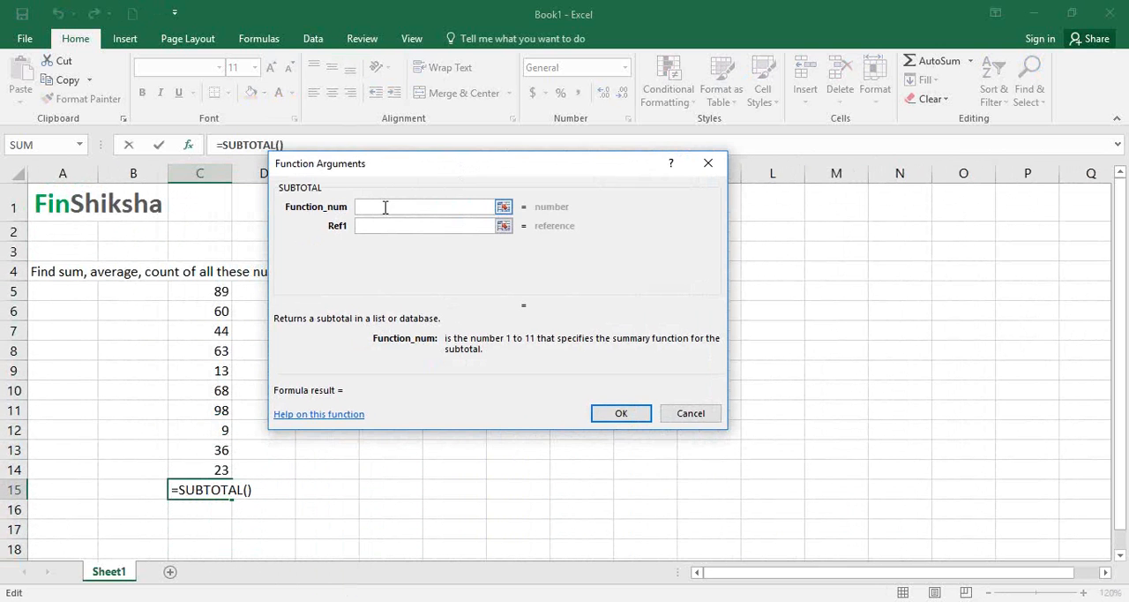
type("1")
left_click(401, 227)
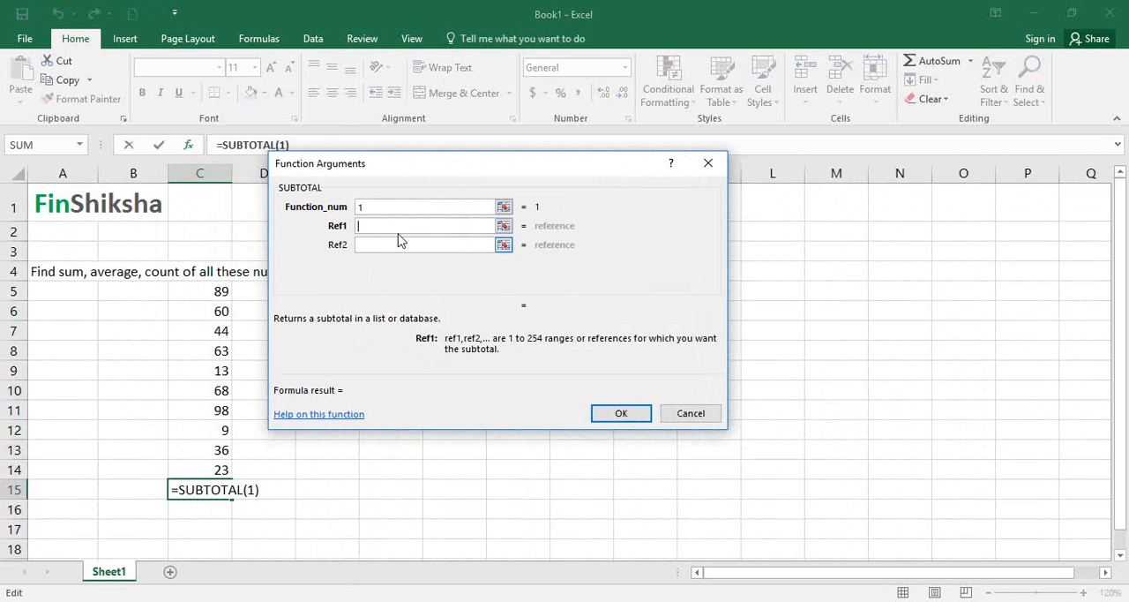
left_click_drag(216, 289, 200, 481)
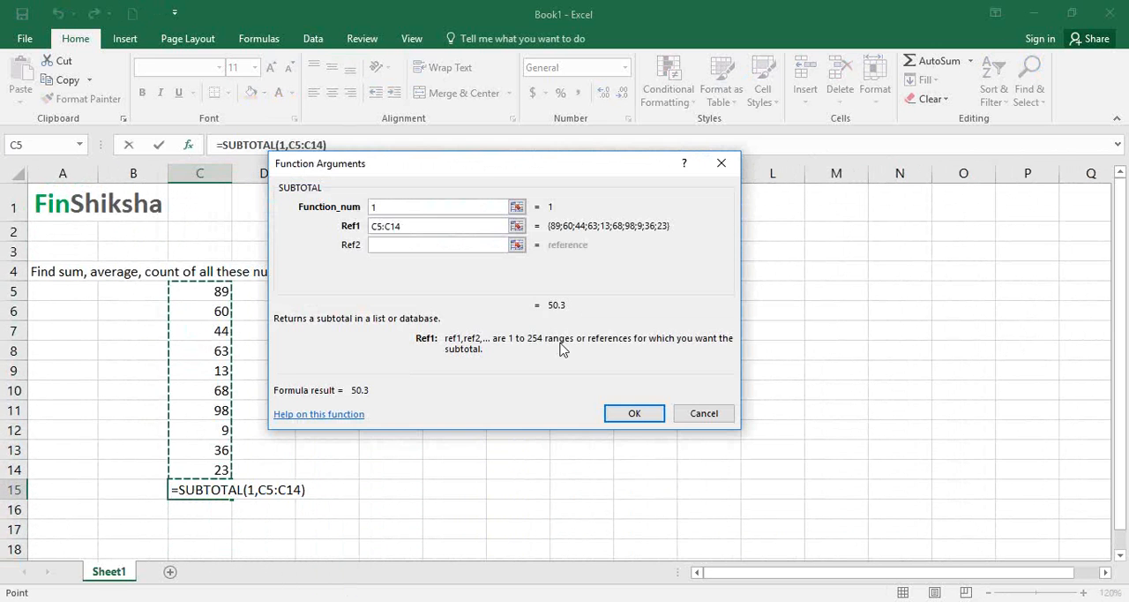
left_click(633, 413)
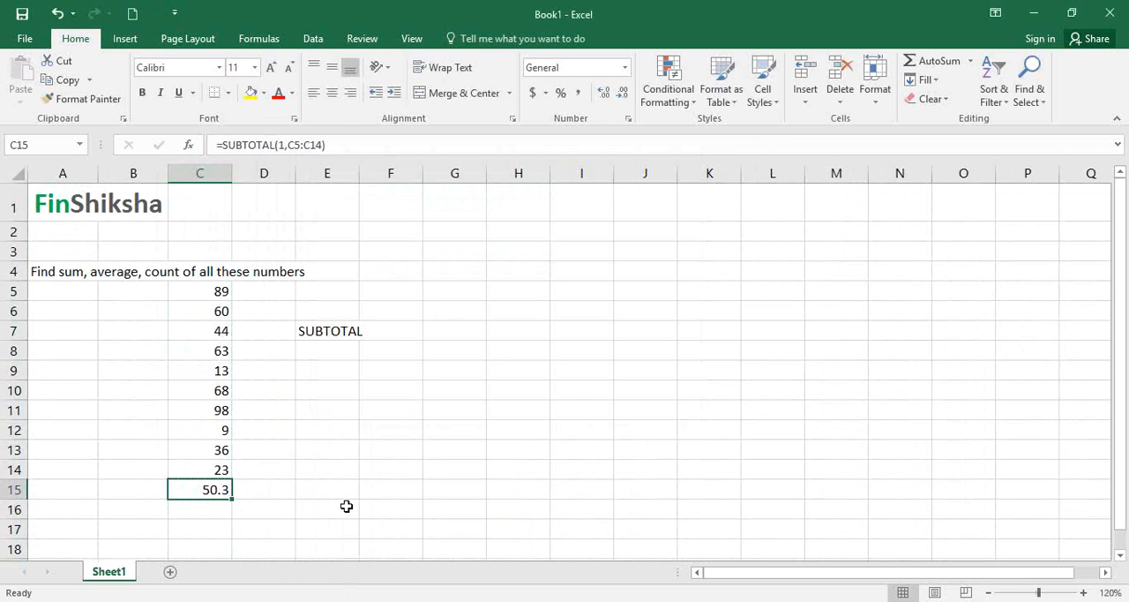
- Change the function number in C15's SUBTOTAL formula to 2 - COUNT
double_click(196, 488)
left_click(249, 486)
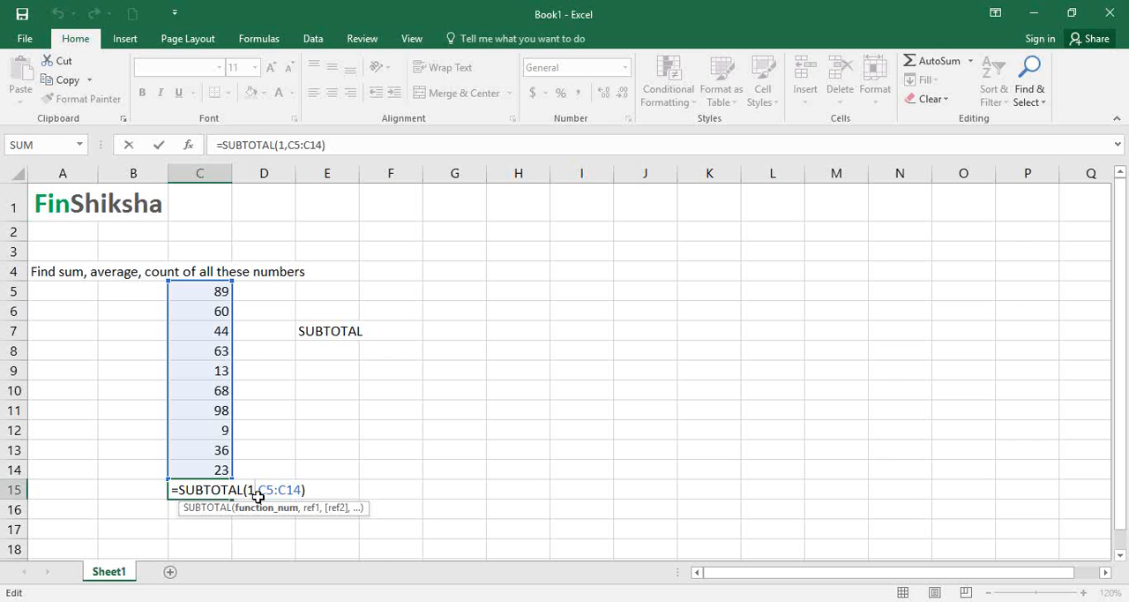
type("\\")
key("BackSpace")
key("BackSpace")
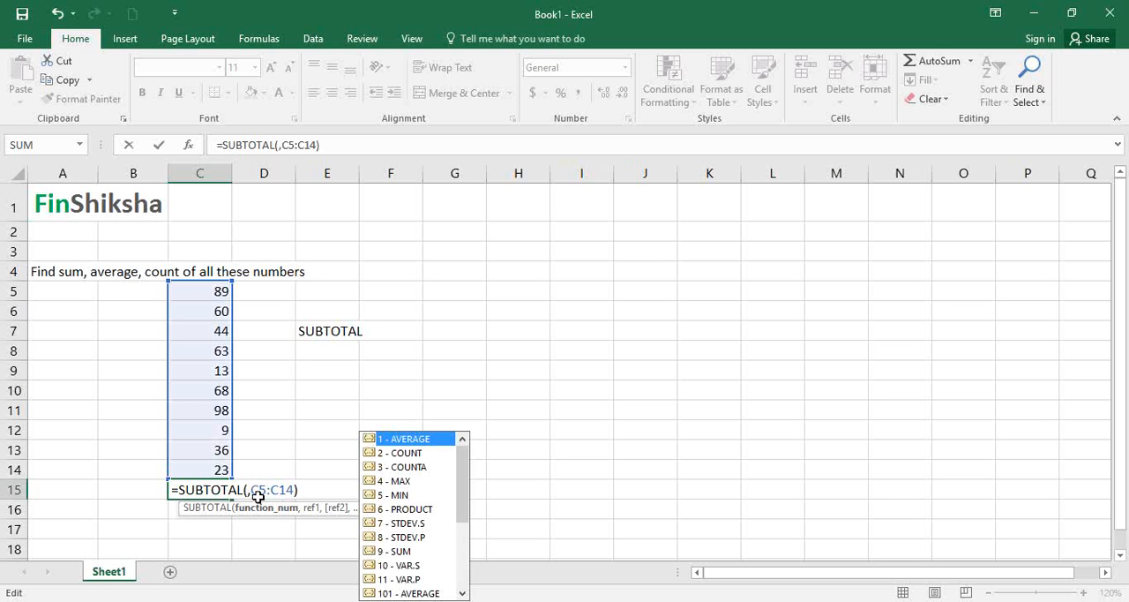
left_click(412, 453)
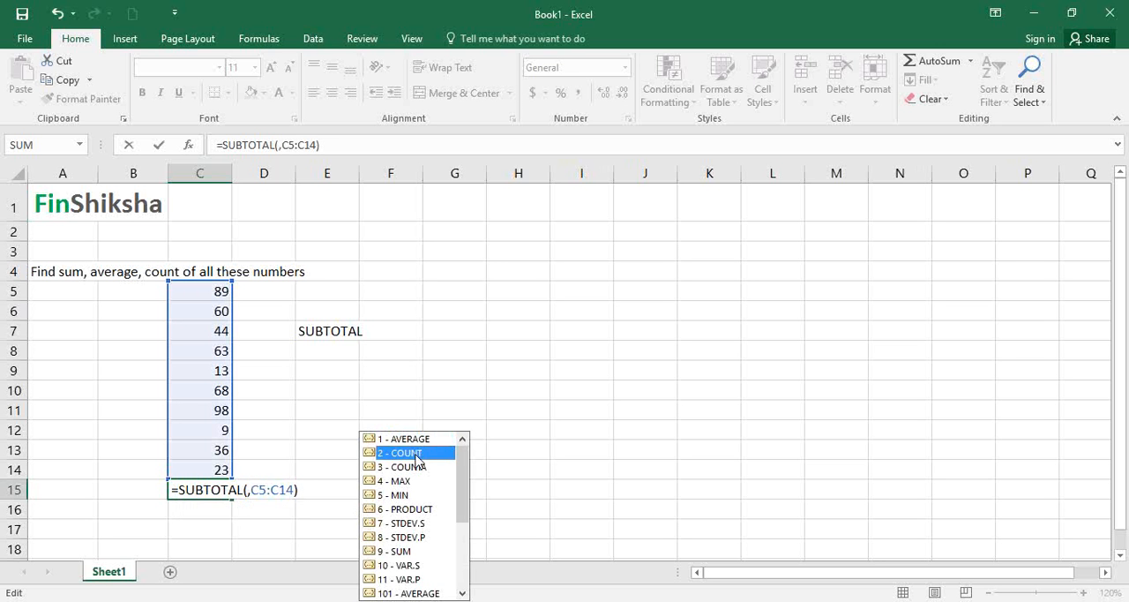
double_click(413, 453)
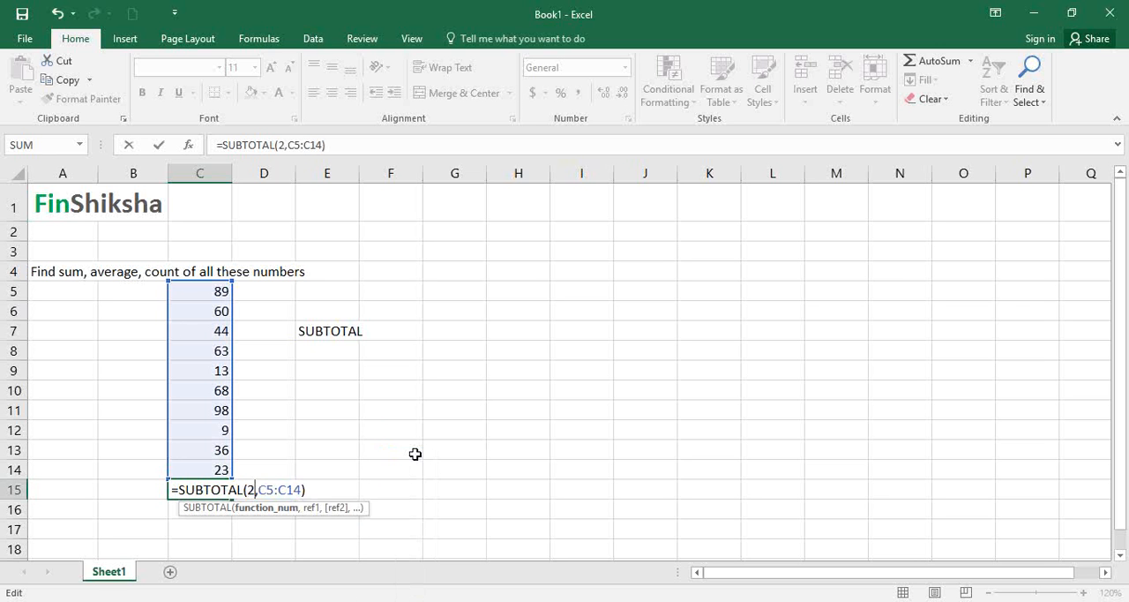
key("Return")
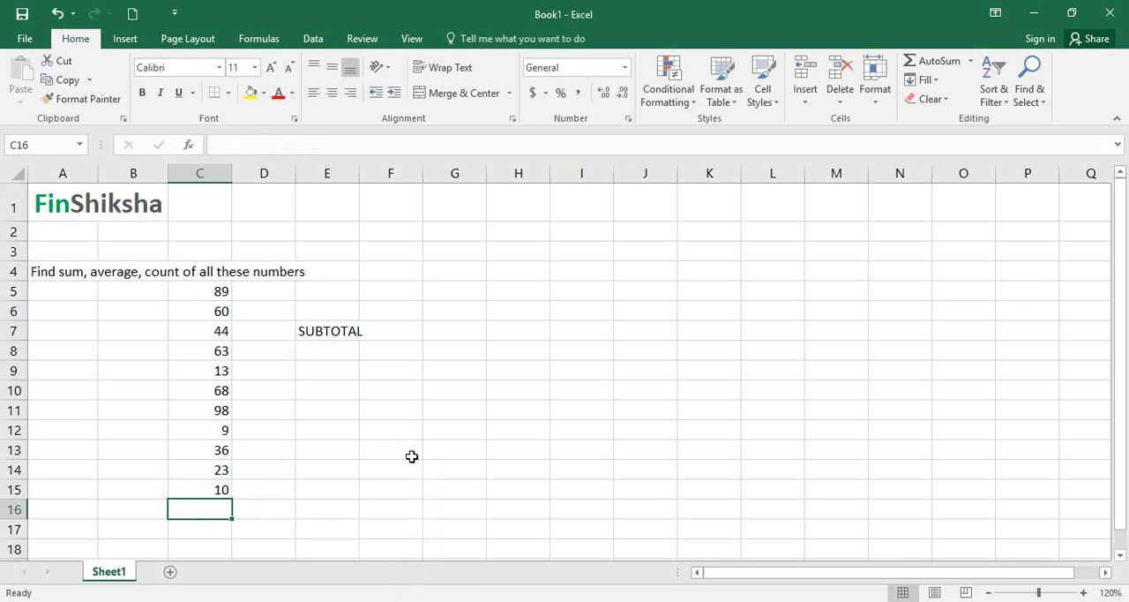
- Change the function number in C15's SUBTOTAL formula to 9 - SUM
key("Up")
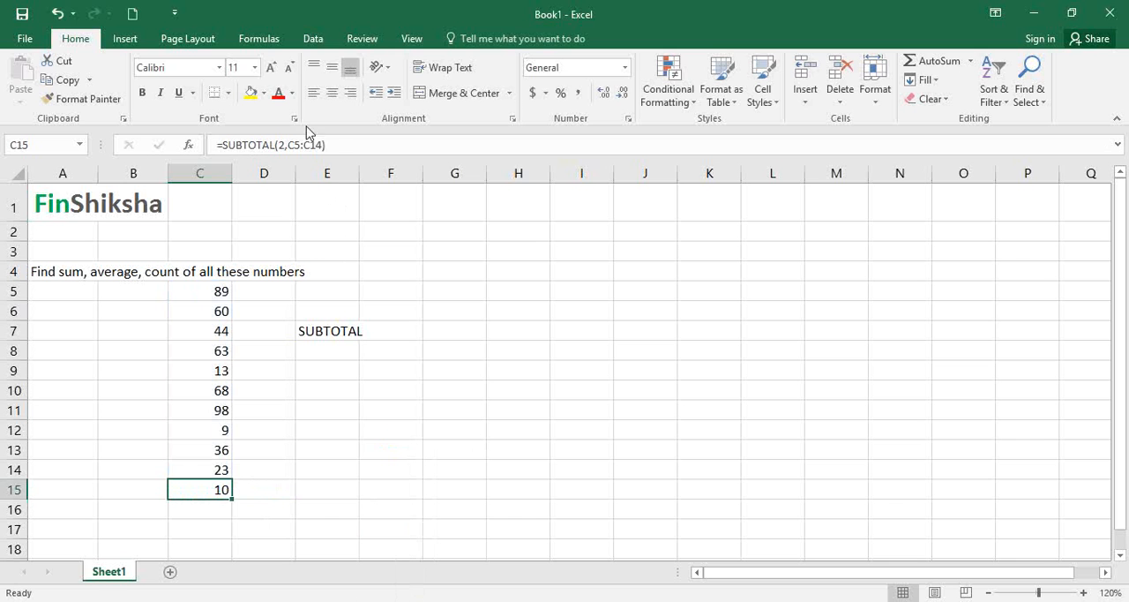
left_click(278, 145)
type("\\")
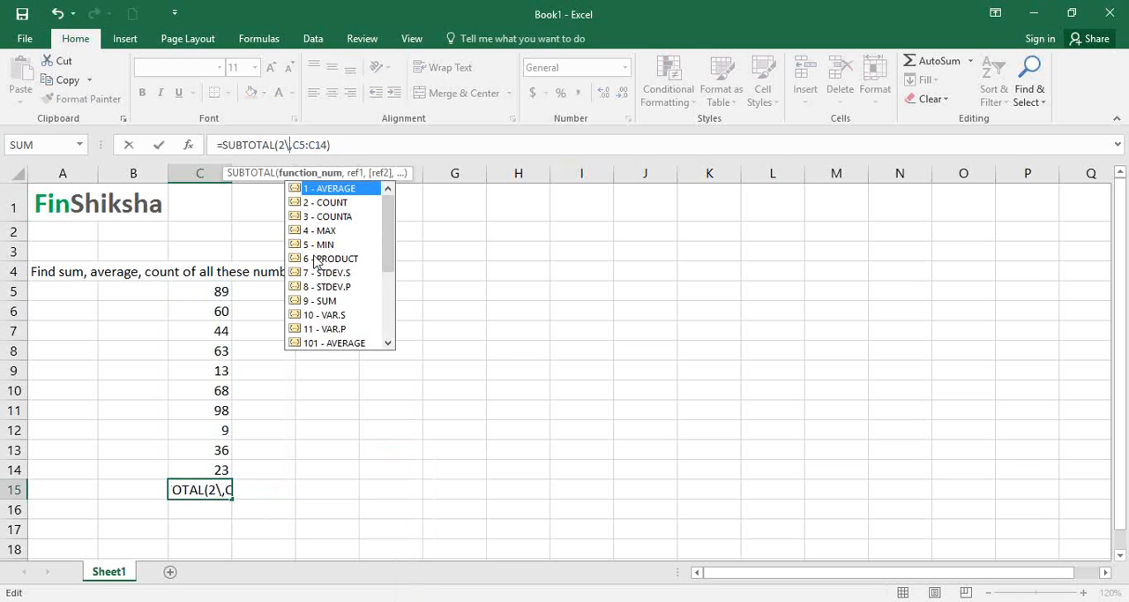
key("BackSpace")
key("BackSpace")
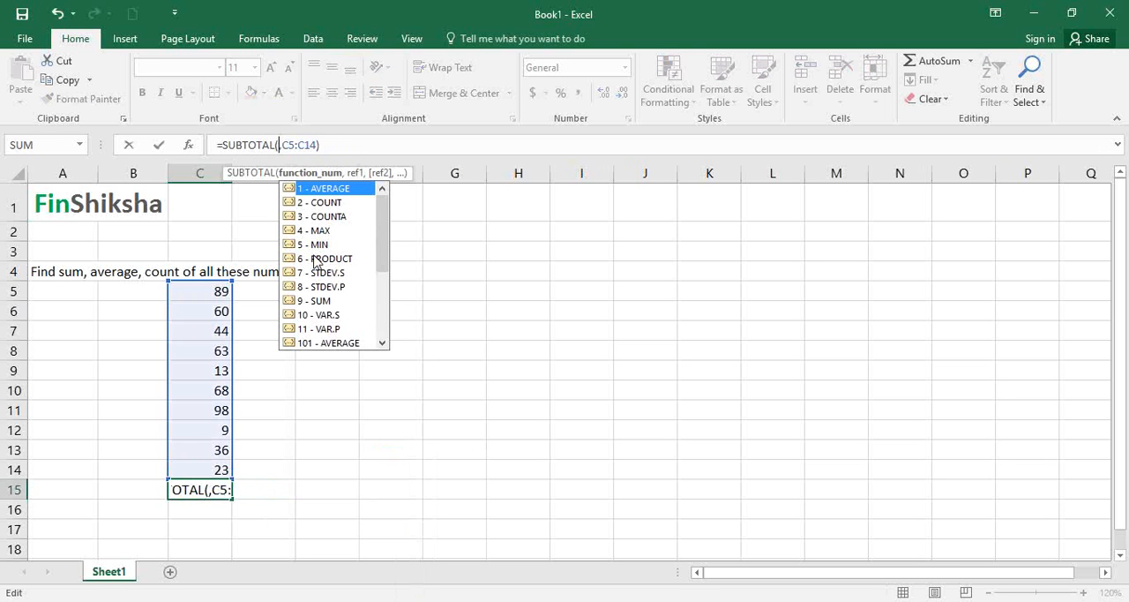
double_click(321, 300)
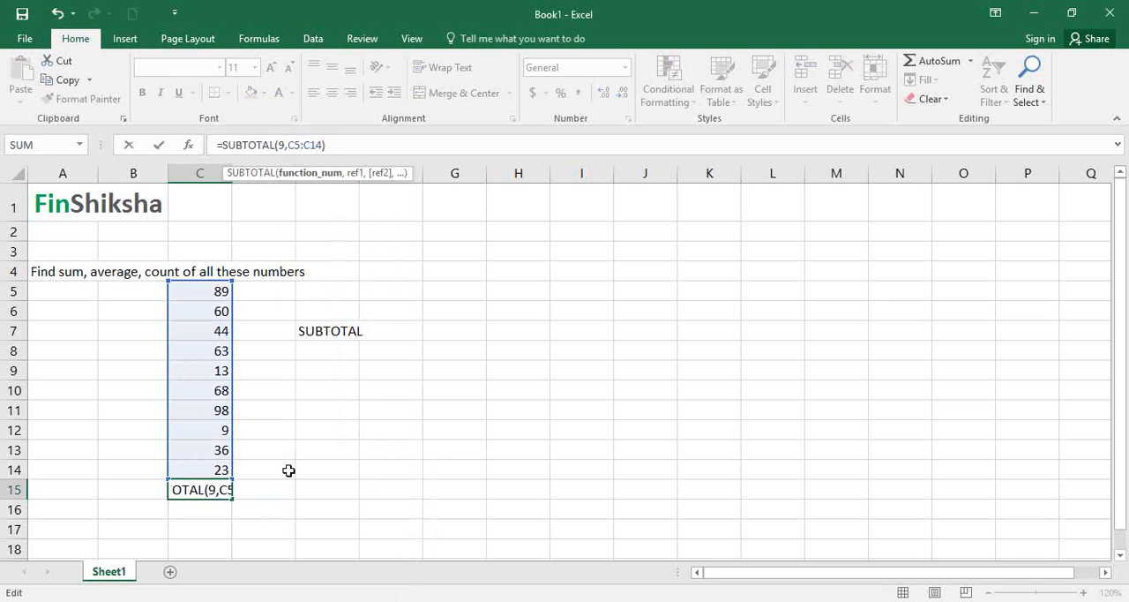
key("Return")
key("Up")
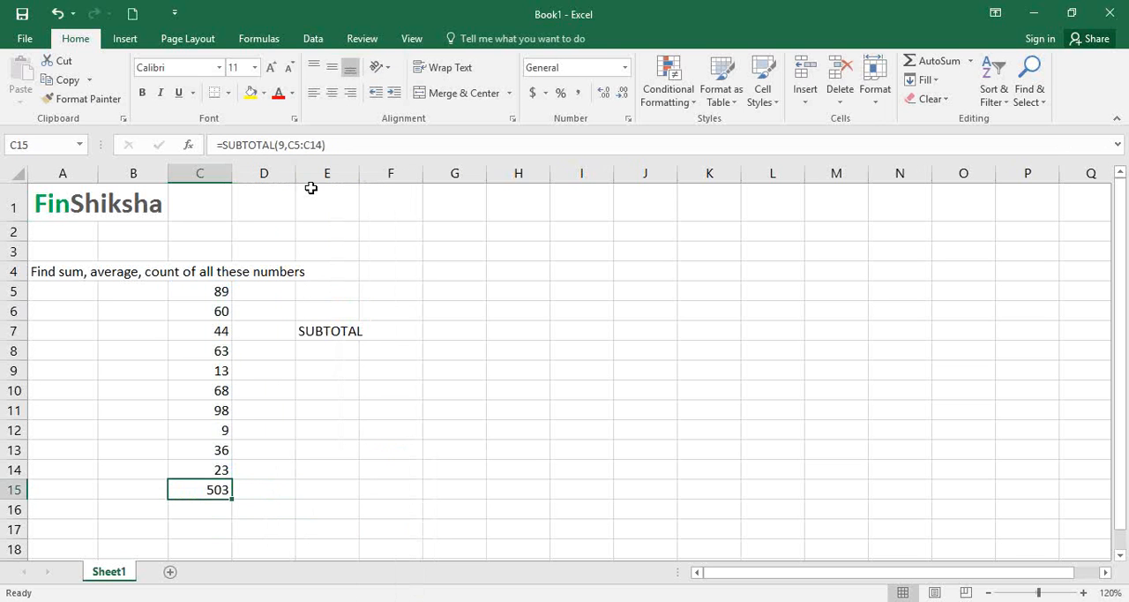
- Try function number 6 - PRODUCT in C15's SUBTOTAL formula
left_click(285, 146)
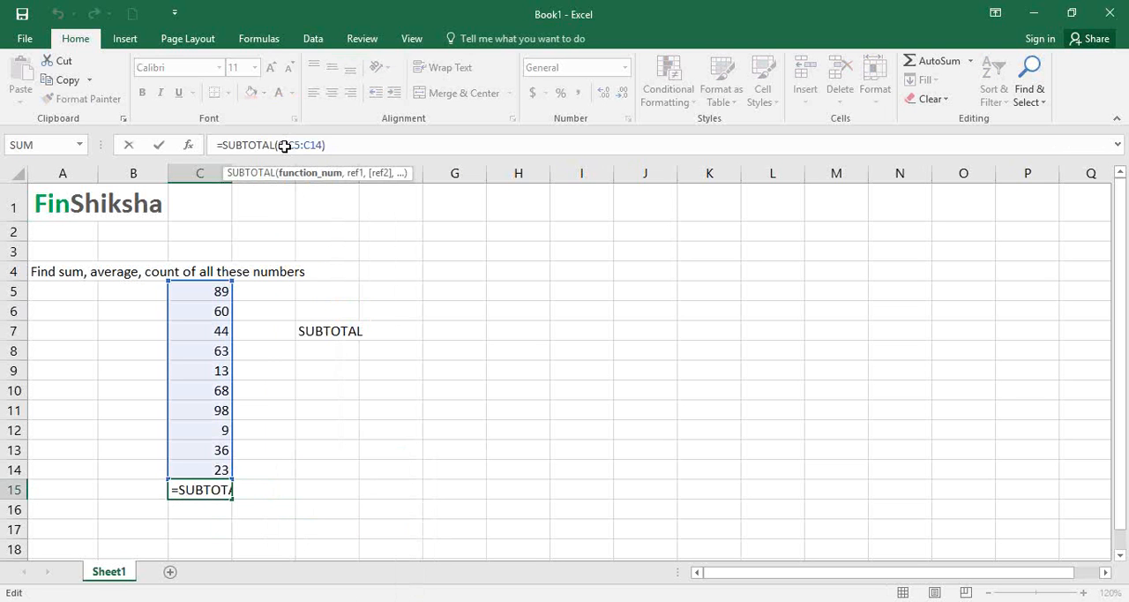
key("BackSpace")
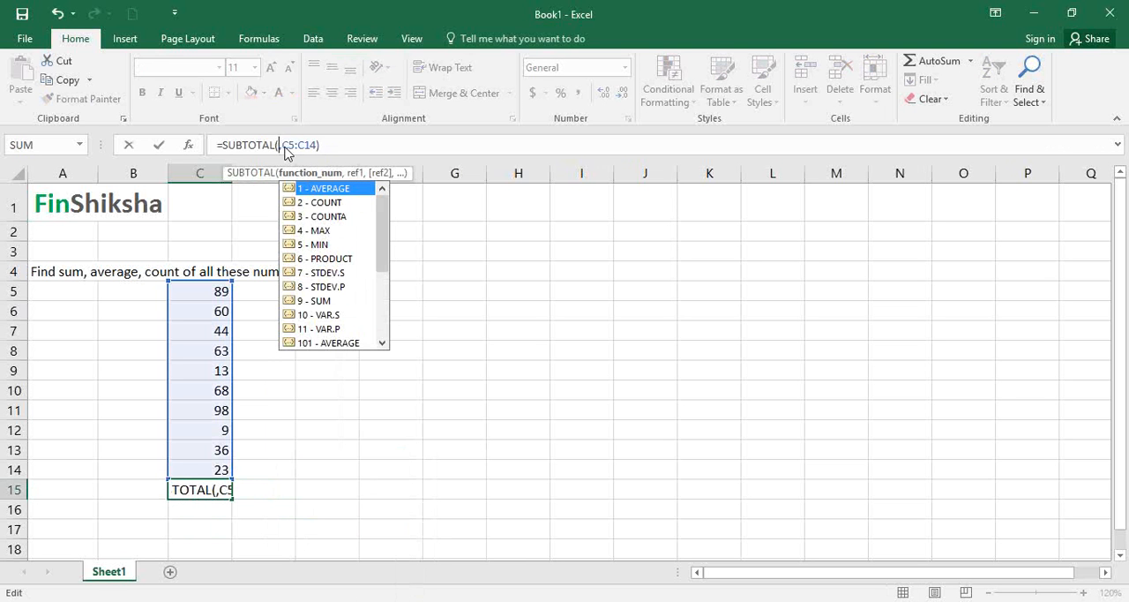
double_click(335, 259)
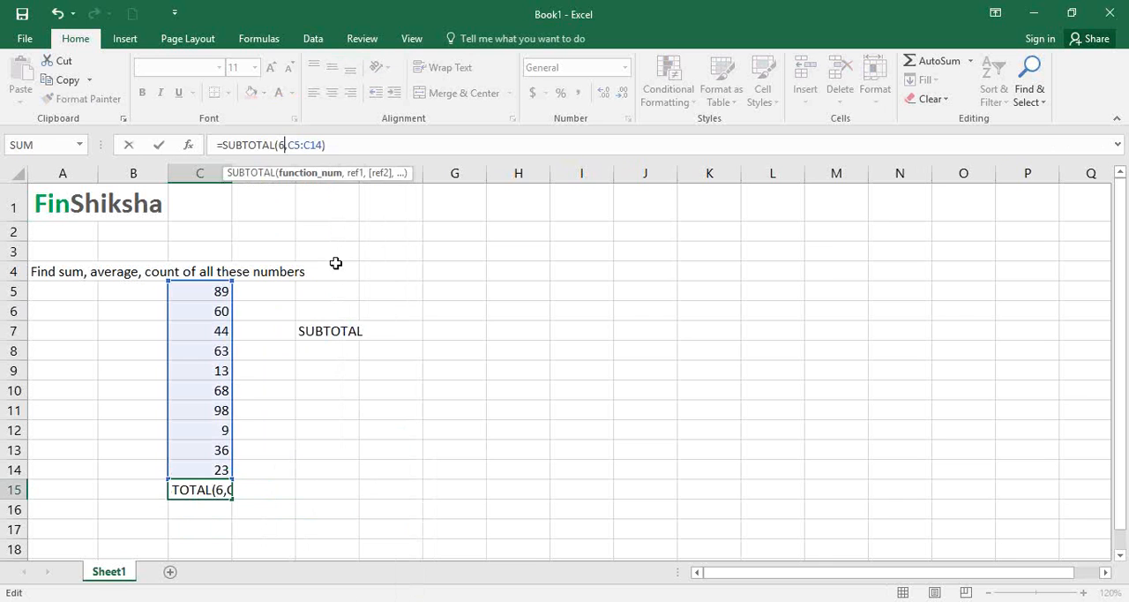
key("Return")
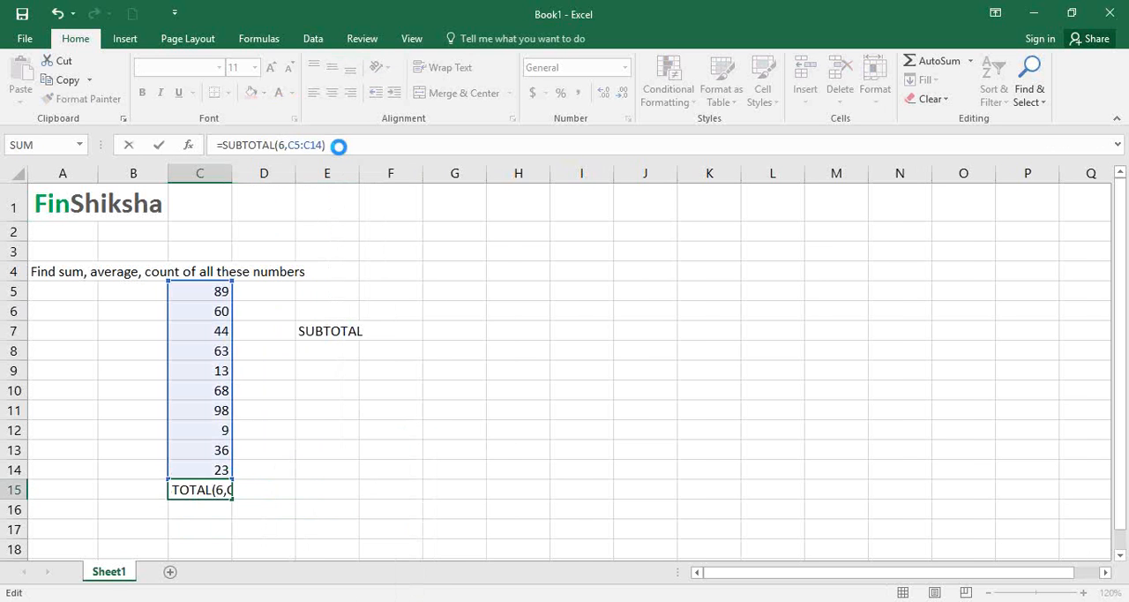
key("Up")
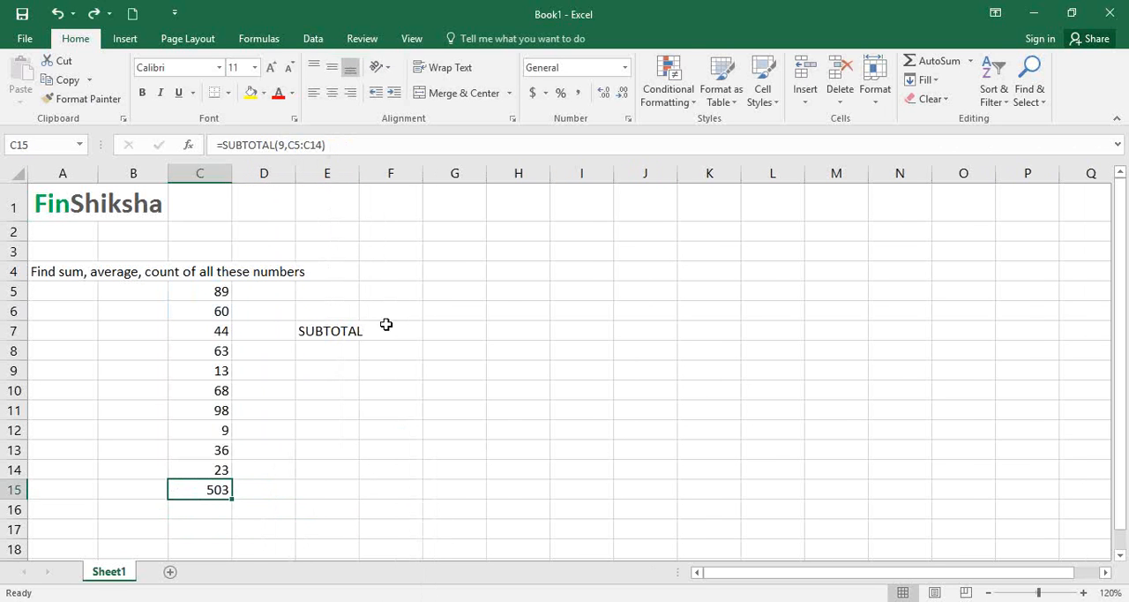
- Enter the label Drop Down Menu in cell E9, two rows below the SUBTOTAL label
left_click(343, 336)
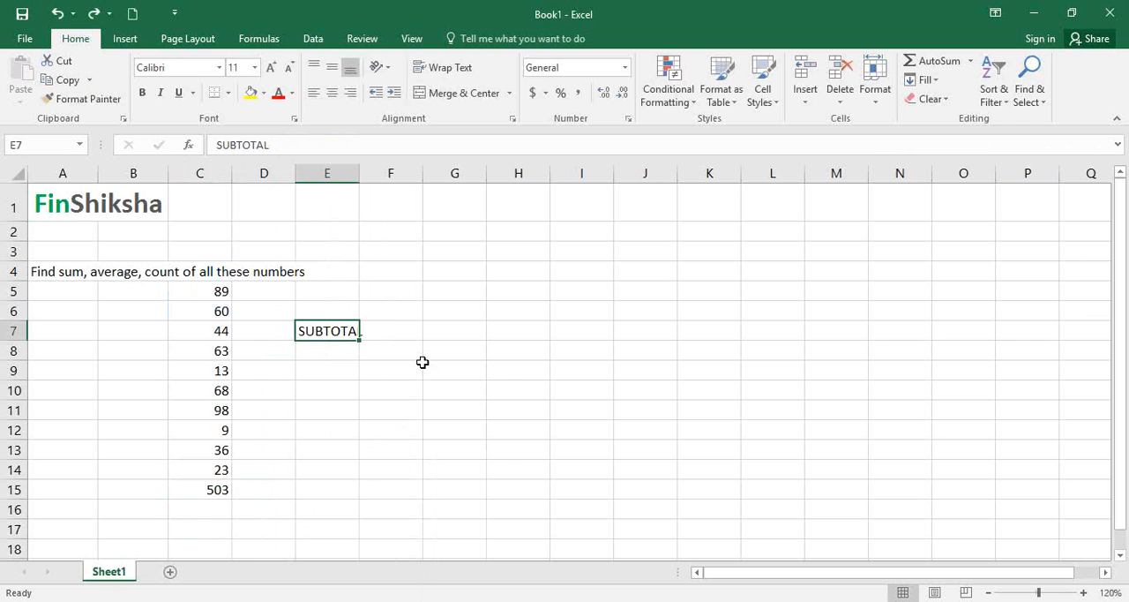
key("Down")
key("Down")
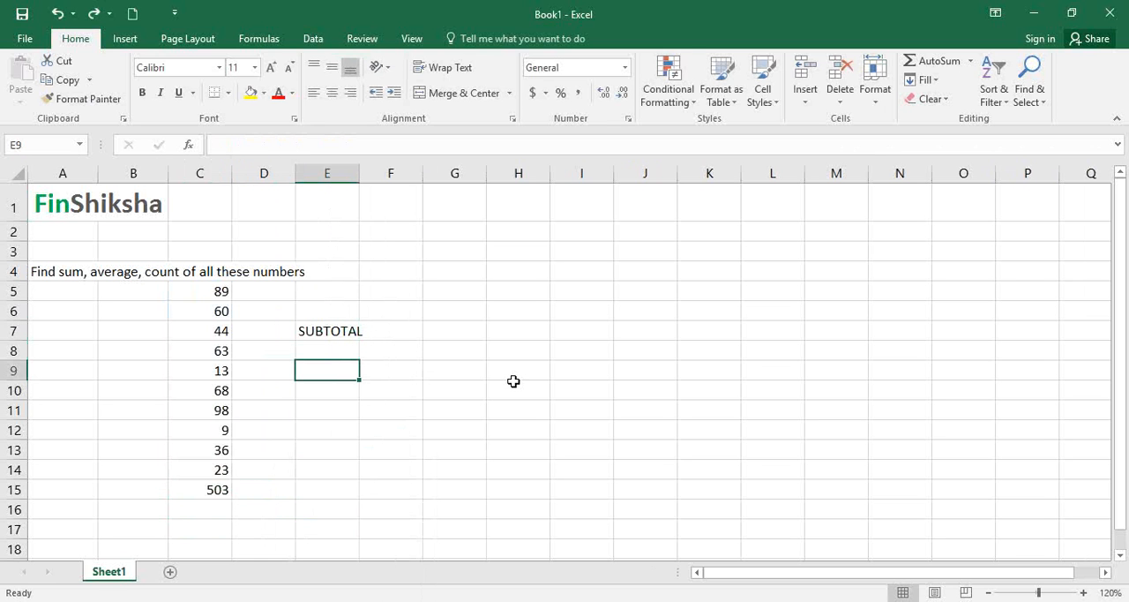
type("Drop D")
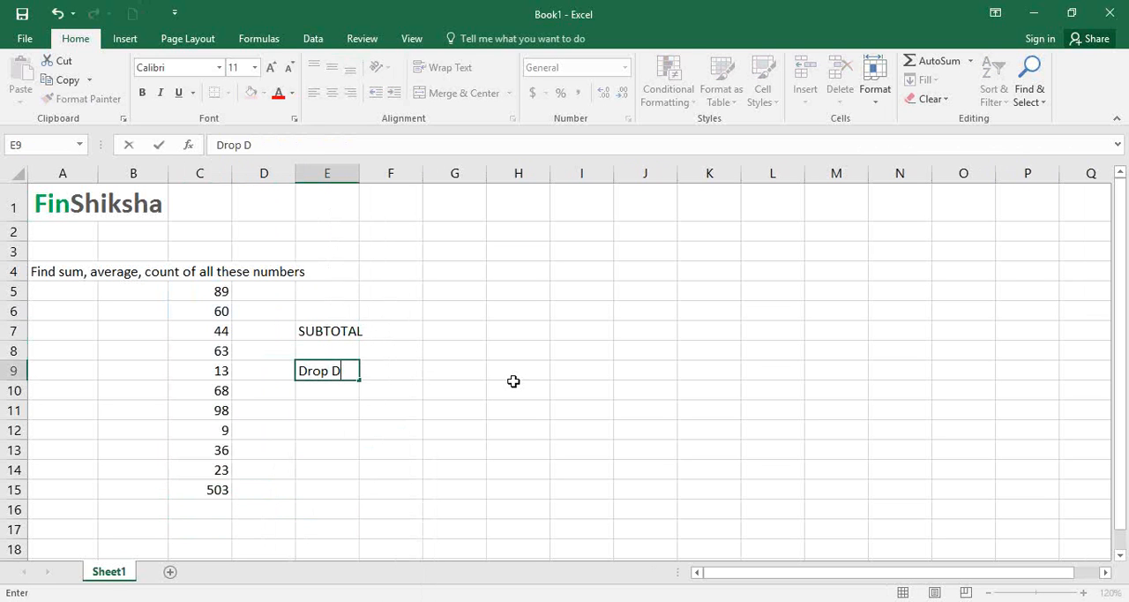
type("own Menu")
key("Return")
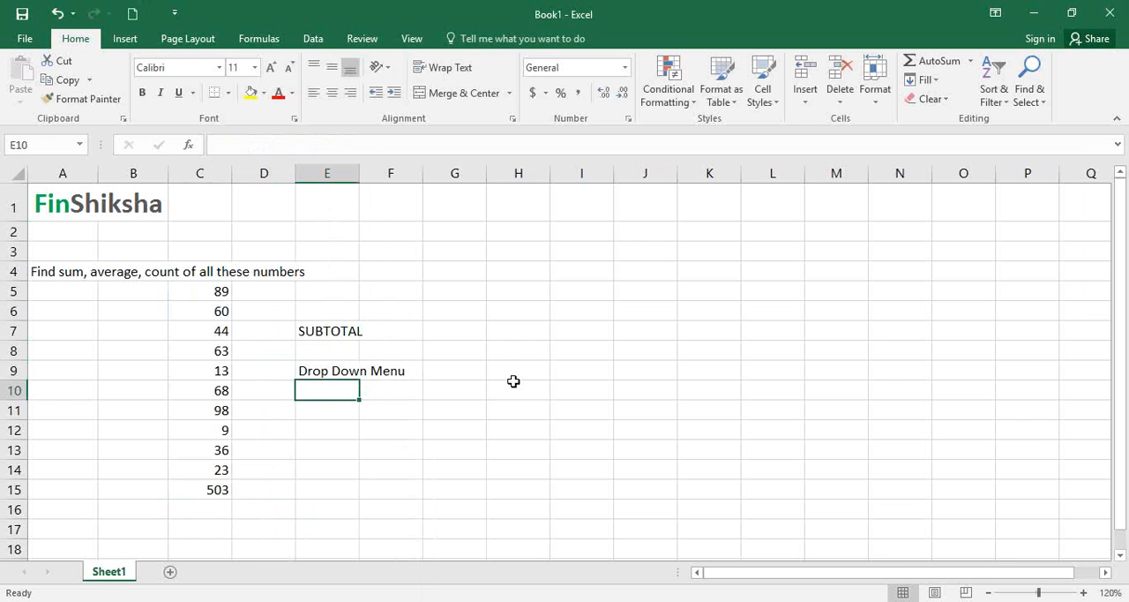
- Enter Average in cell H7 as the first item of a list of function names
key("Left")
key("Left")
key("Left")
key("Left")
key("Up")
key("Up")
key("Up")
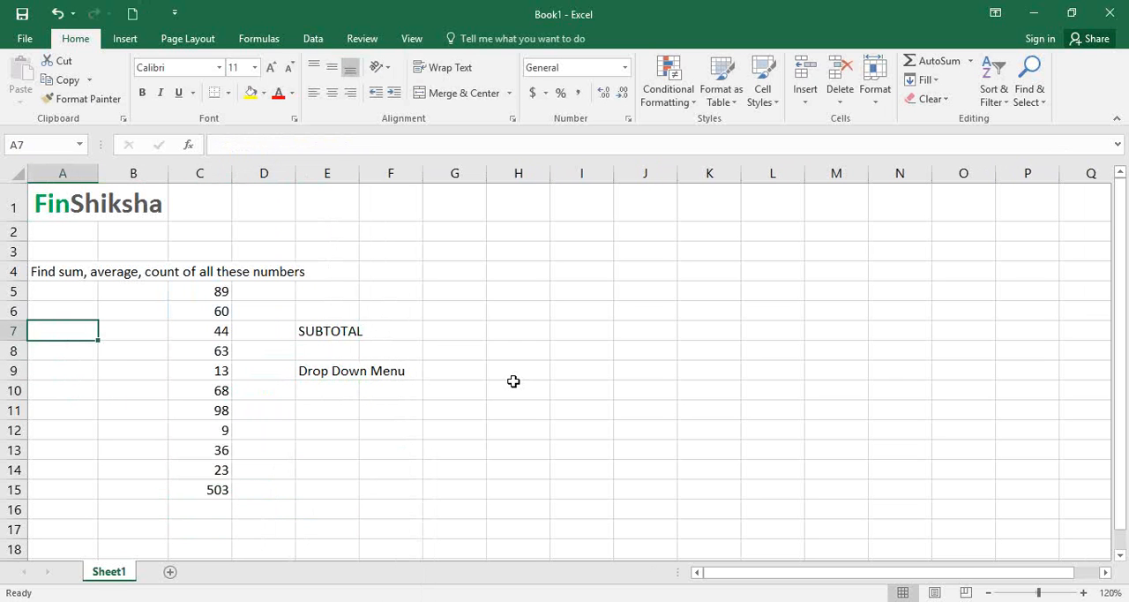
key("Right")
key("Right")
key("Right")
key("Right")
key("Right")
key("Right")
key("Right")
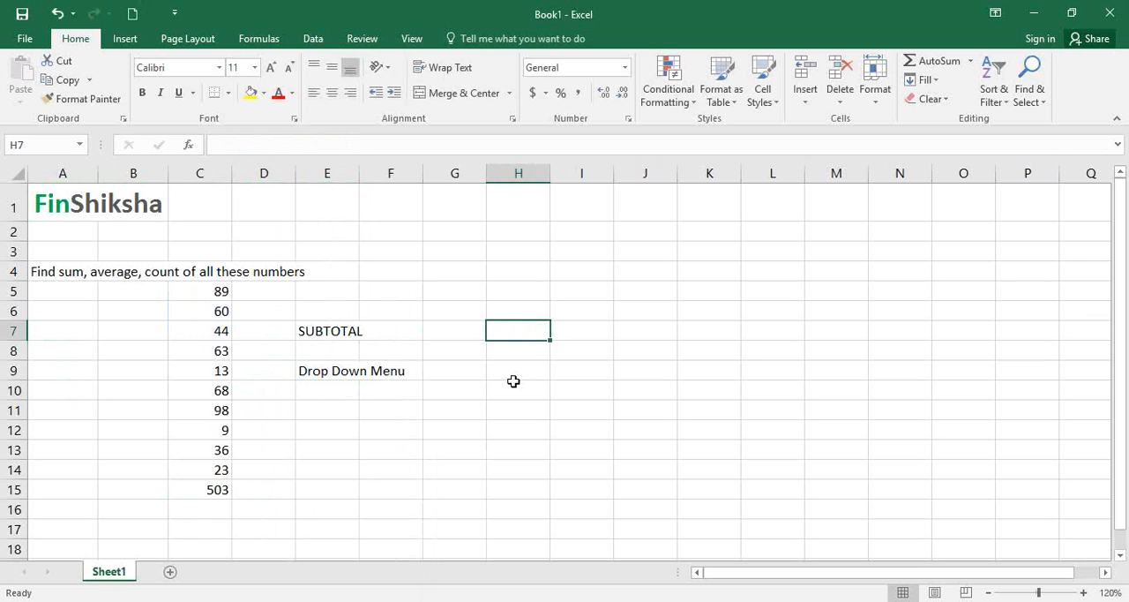
type("Sver")
key("BackSpace")
key("BackSpace")
key("BackSpace")
key("BackSpace")
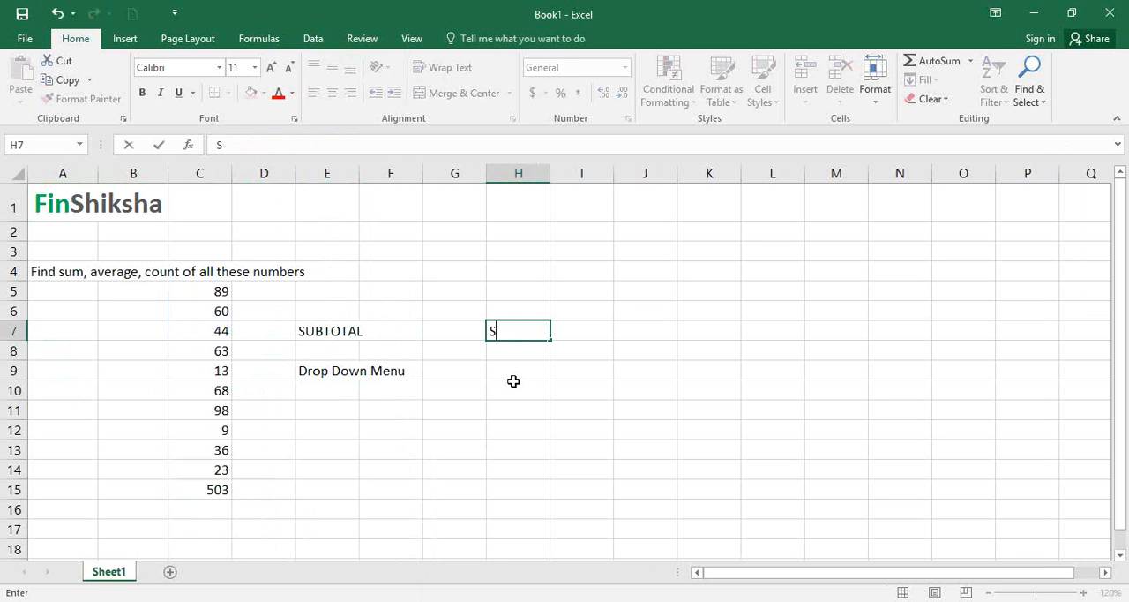
type("Averagfe")
key("BackSpace")
key("BackSpace")
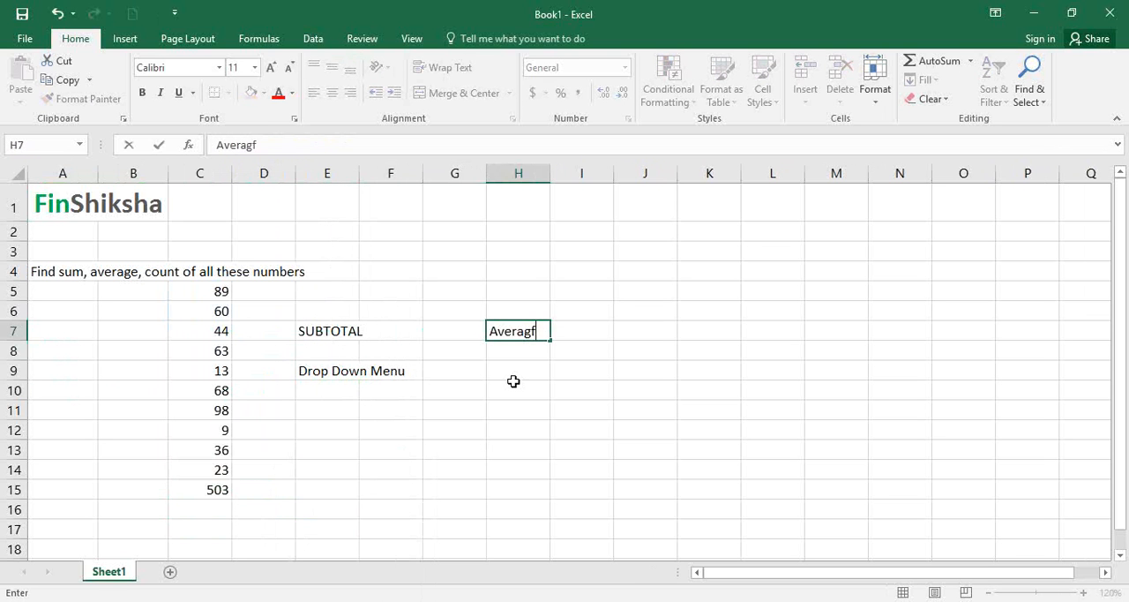
type("e")
key("Return")
- Continue the function name list with Count, Product and Sum in cells H8 to H10
type("Count")
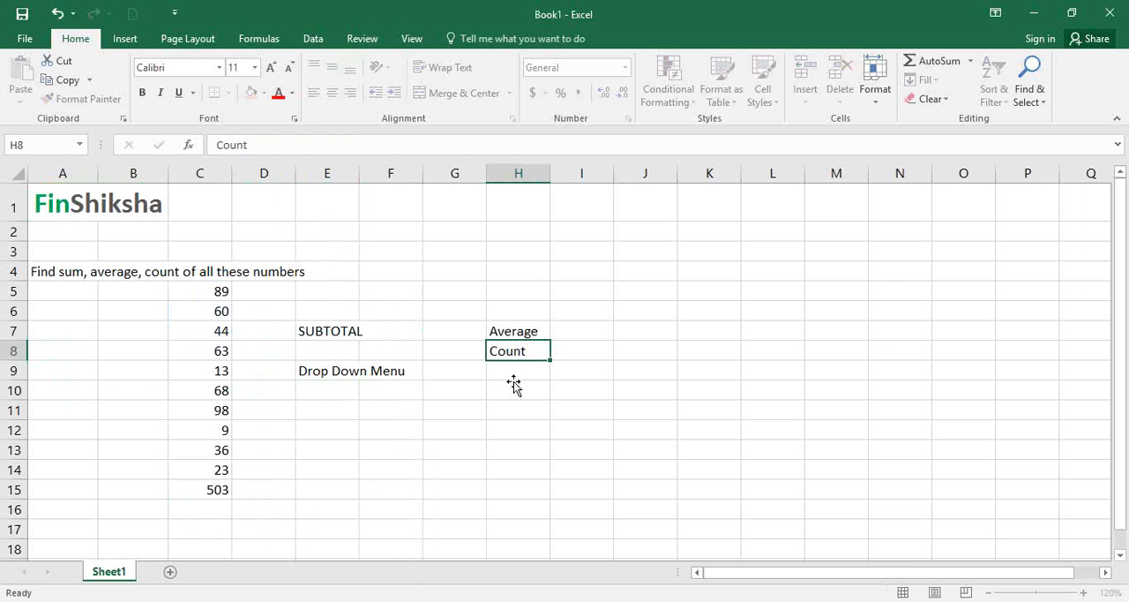
key("Return")
type("Product")
key("Return")
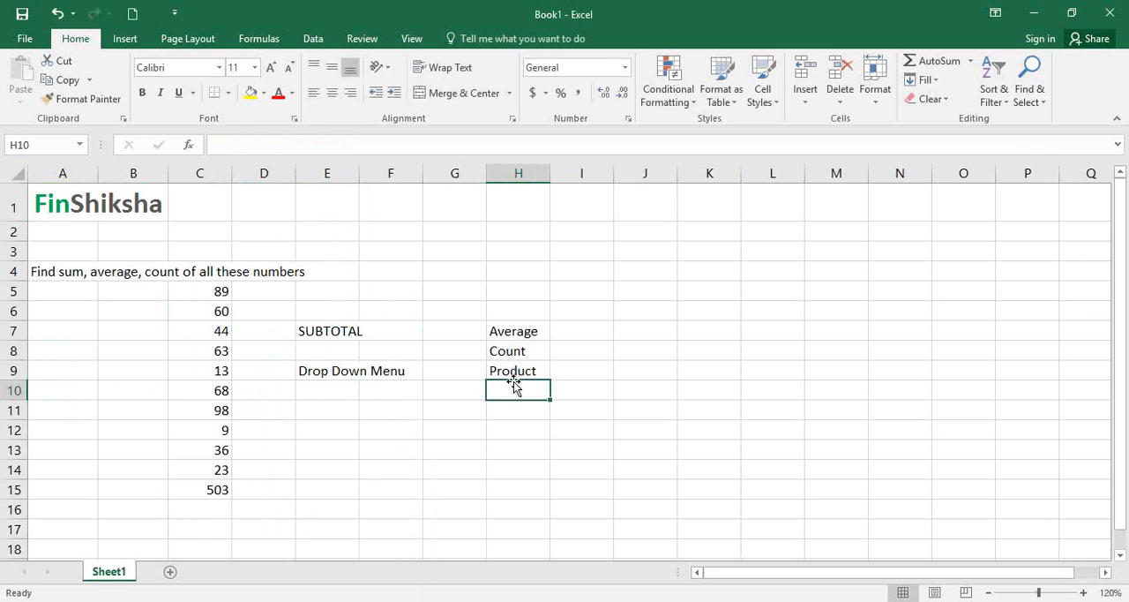
type("Sum")
key("Return")
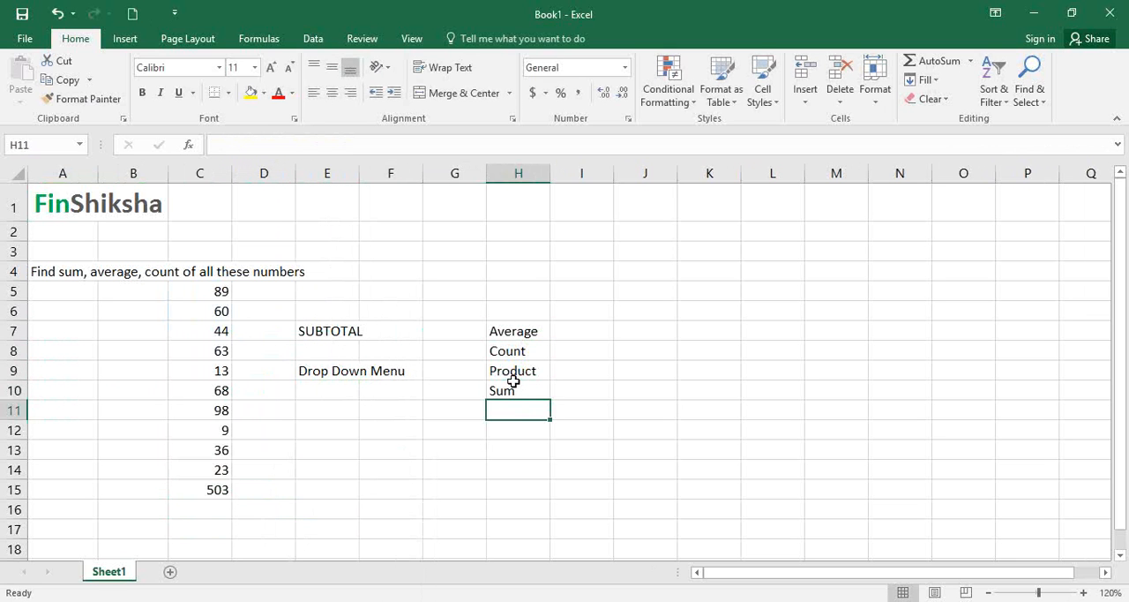
- Open Data Validation for cell A7 and allow only values from a List
key("Up")
key("Up")
key("Up")
key("Up")
key("Left")
key("Left")
key("Left")
key("Left")
key("Left")
key("Left")
key("Left")
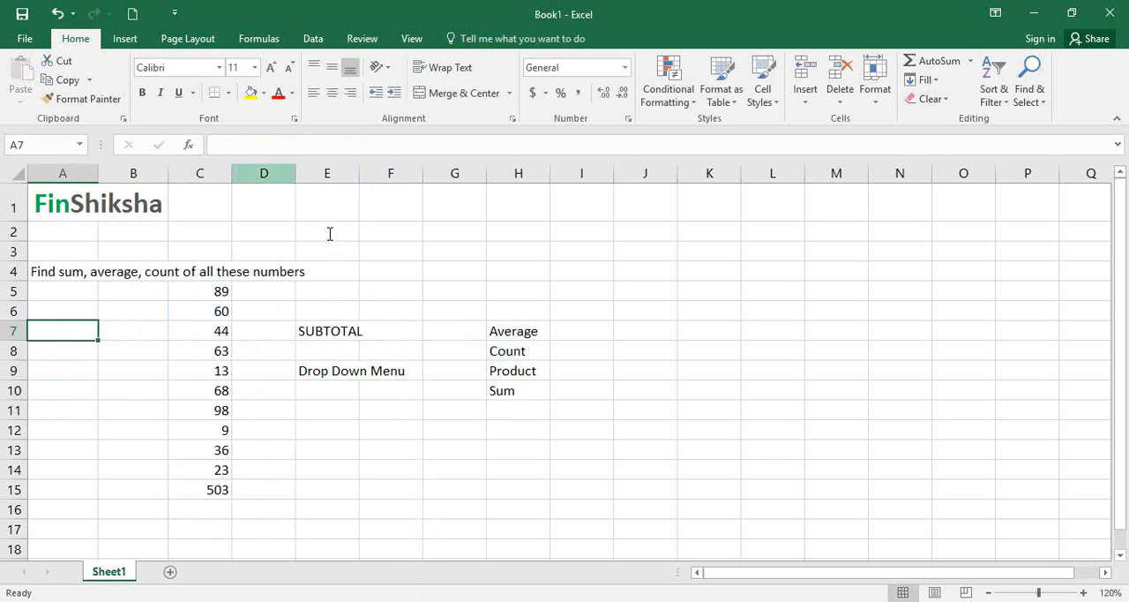
left_click(313, 39)
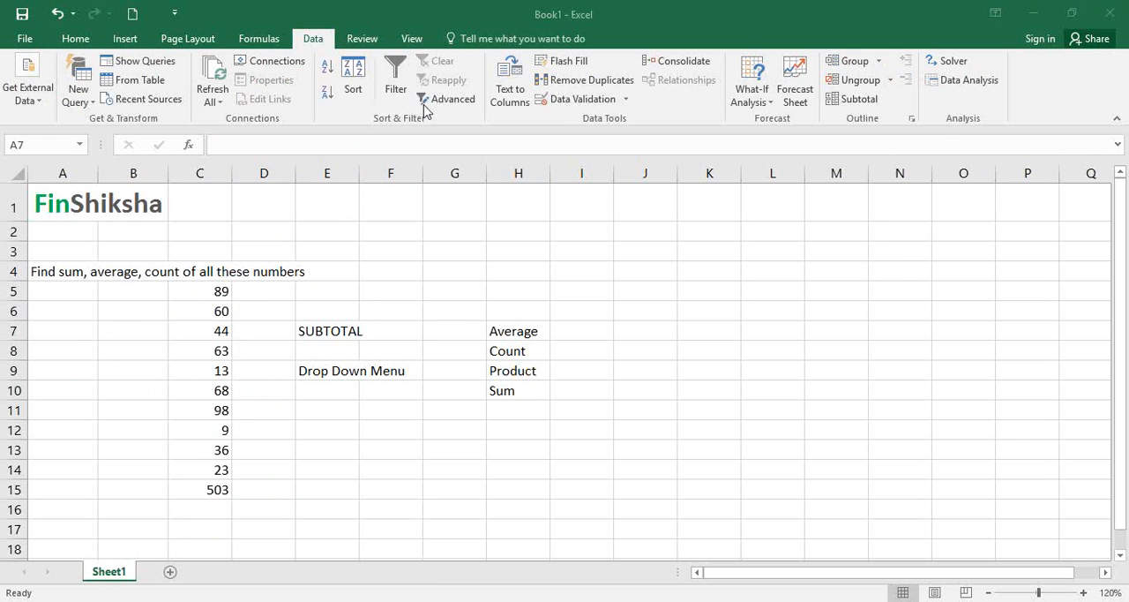
left_click(621, 102)
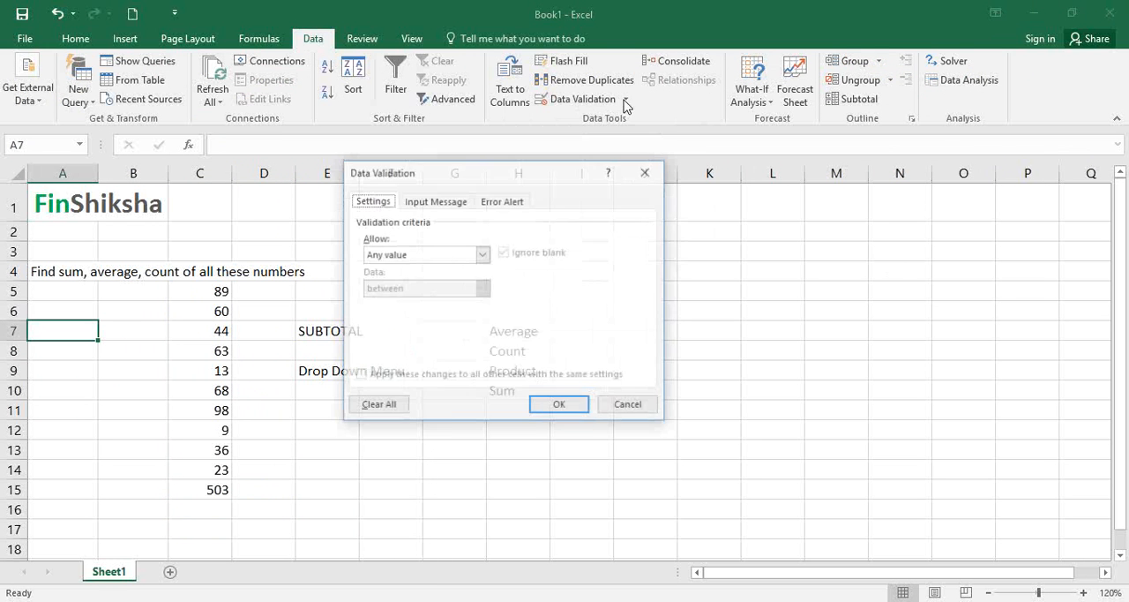
left_click(482, 254)
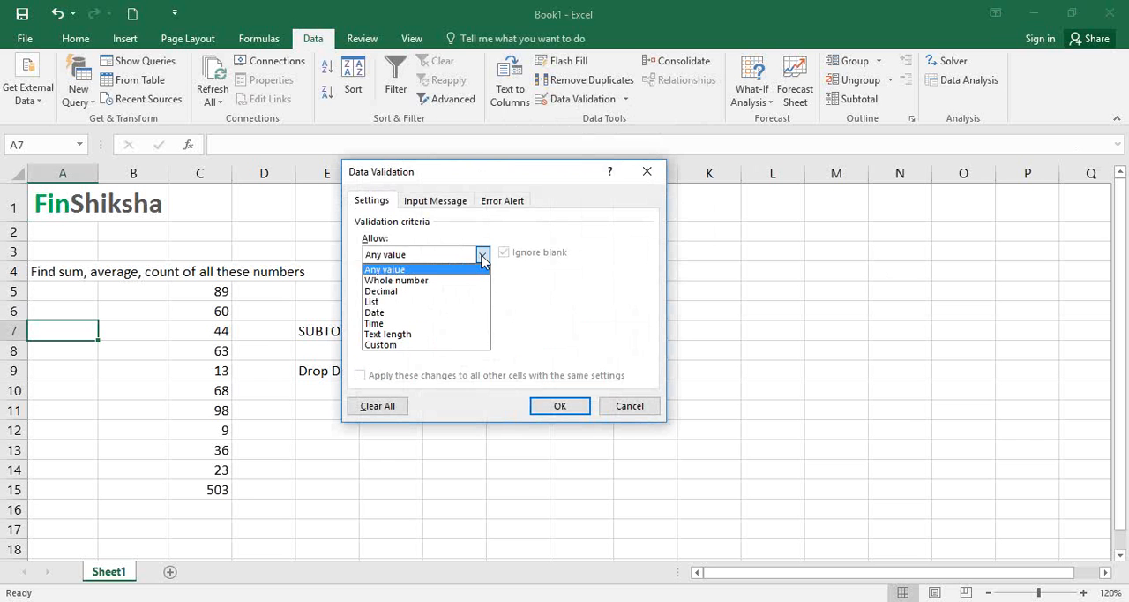
left_click(453, 303)
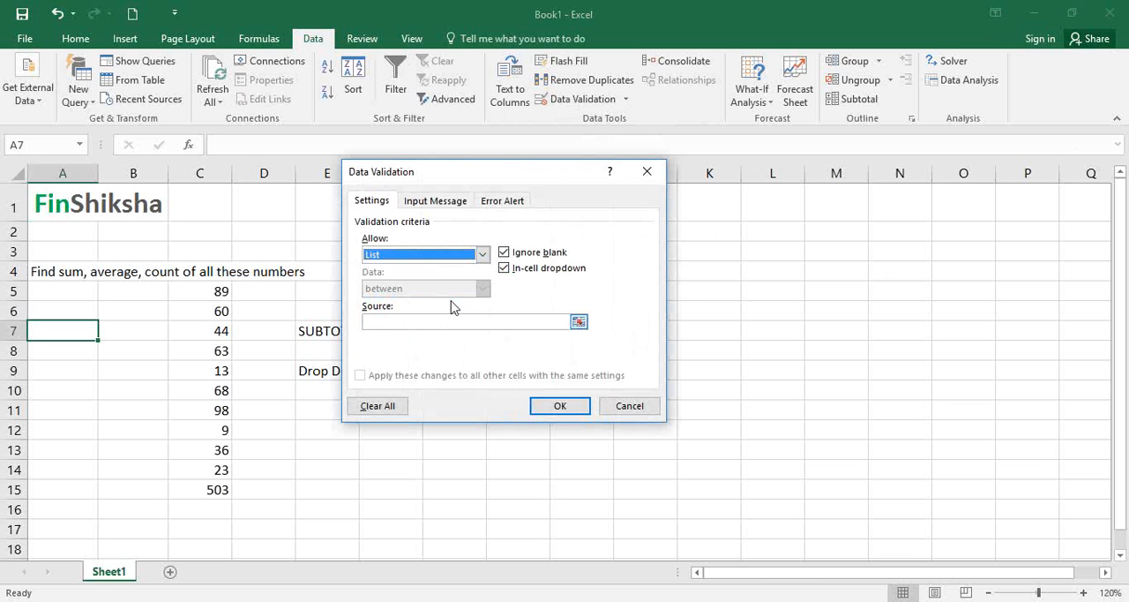
- Set the validation list's source to =$H$7:$H$10 and apply it to A7
left_click(577, 323)
left_click_drag(514, 335, 508, 390)
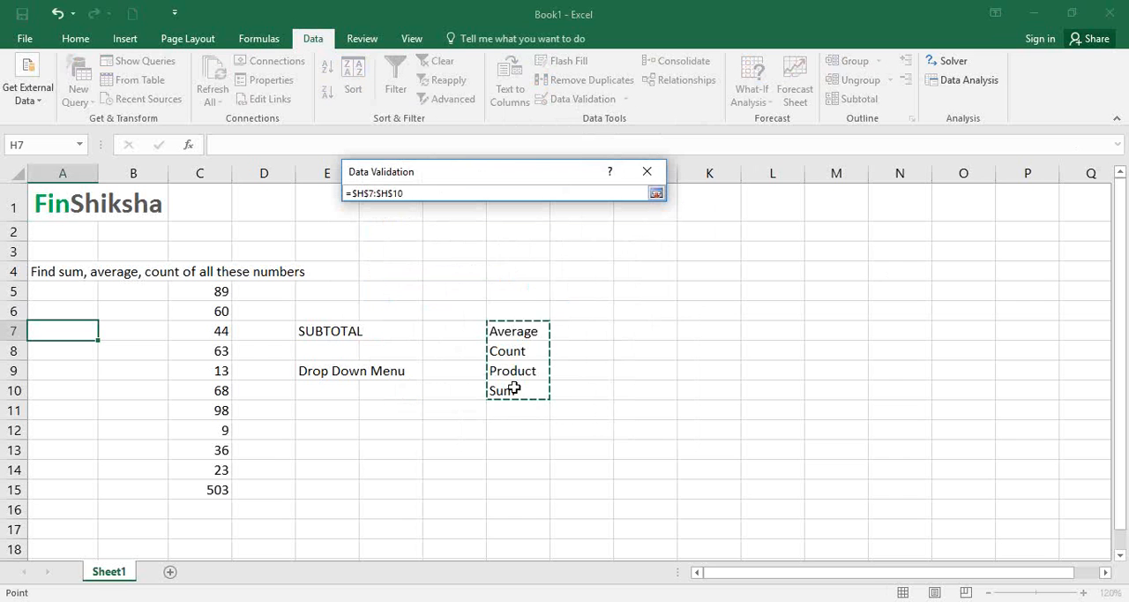
left_click(657, 194)
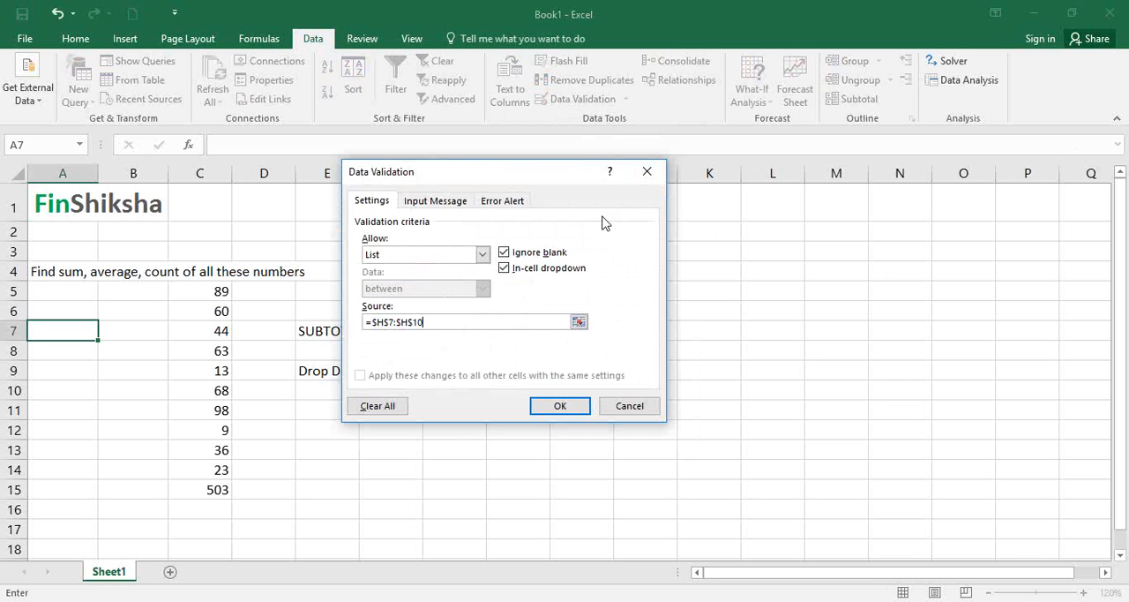
left_click(560, 404)
- Choose Count from the new drop-down list in cell A7
left_click(105, 332)
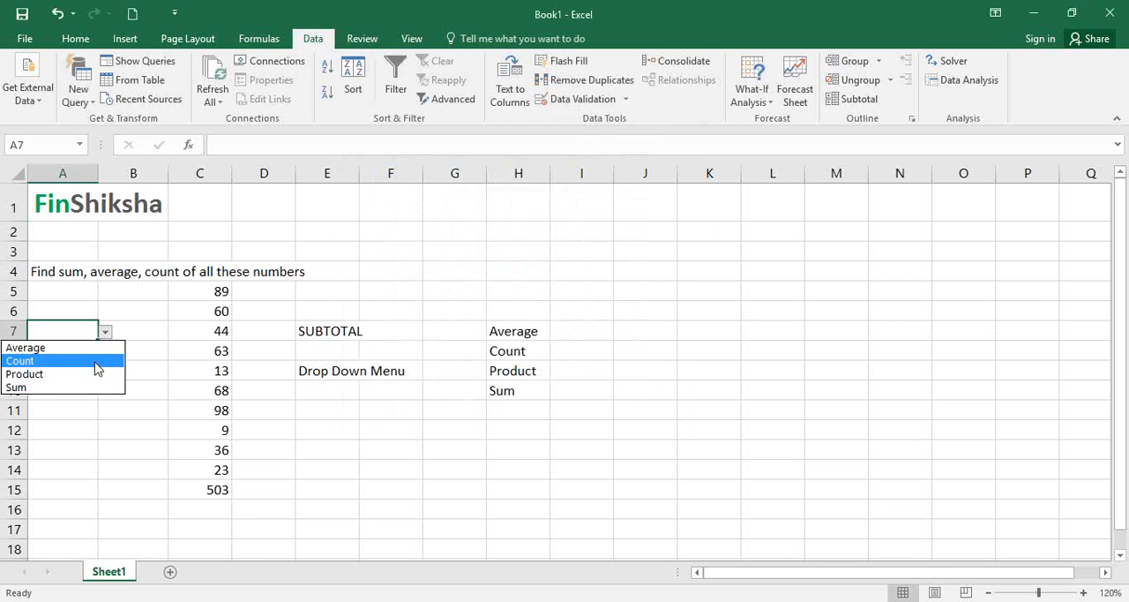
left_click(110, 334)
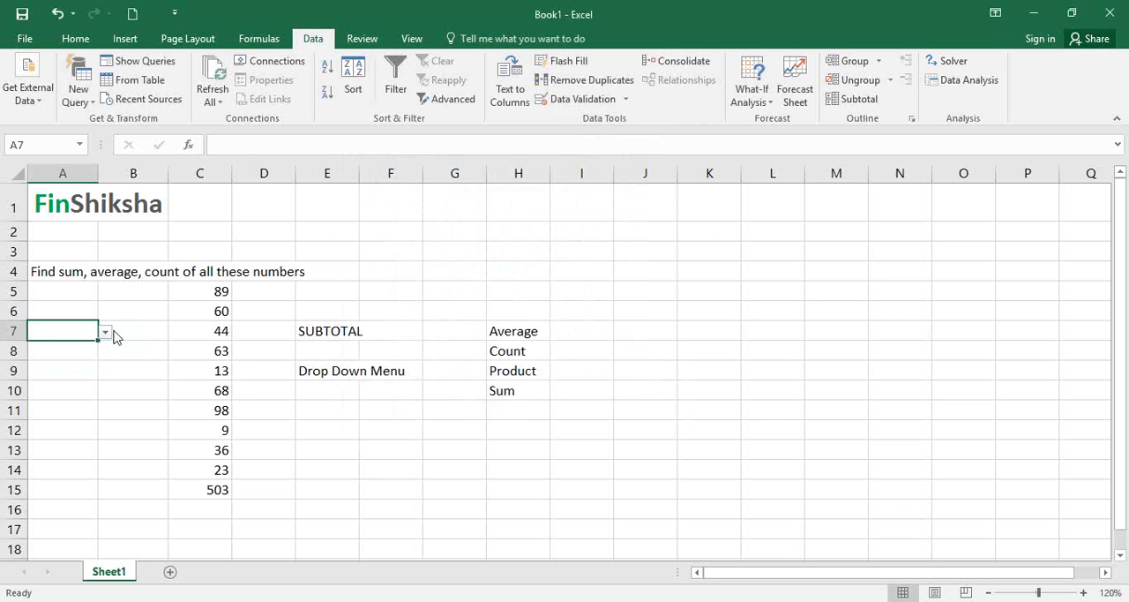
left_click(106, 332)
left_click(94, 360)
left_click(108, 327)
left_click(83, 330)
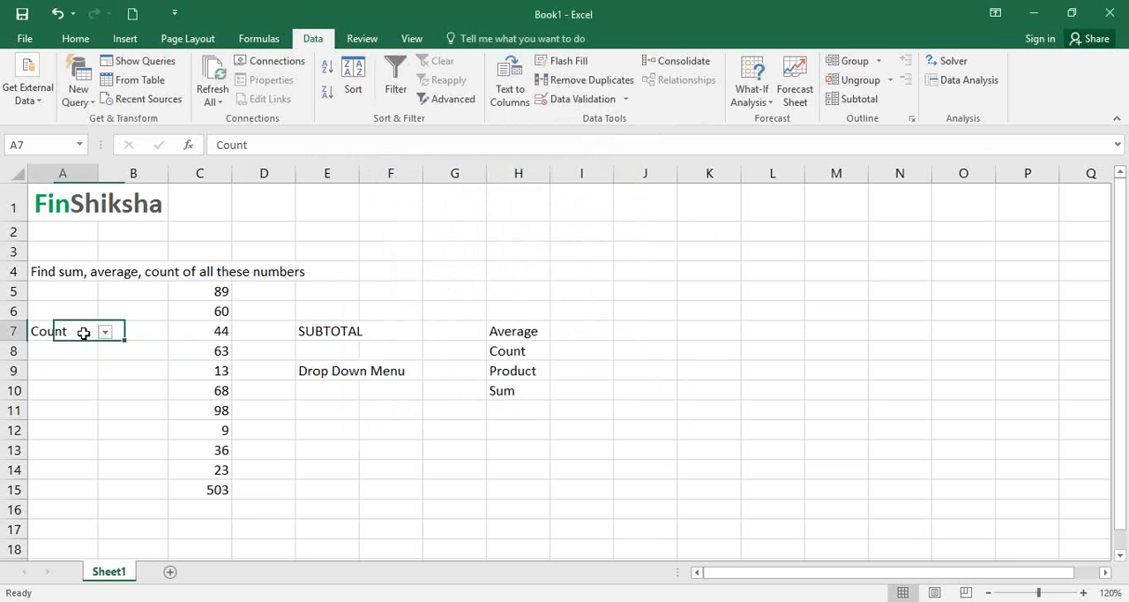
left_click(104, 332)
left_click(165, 434)
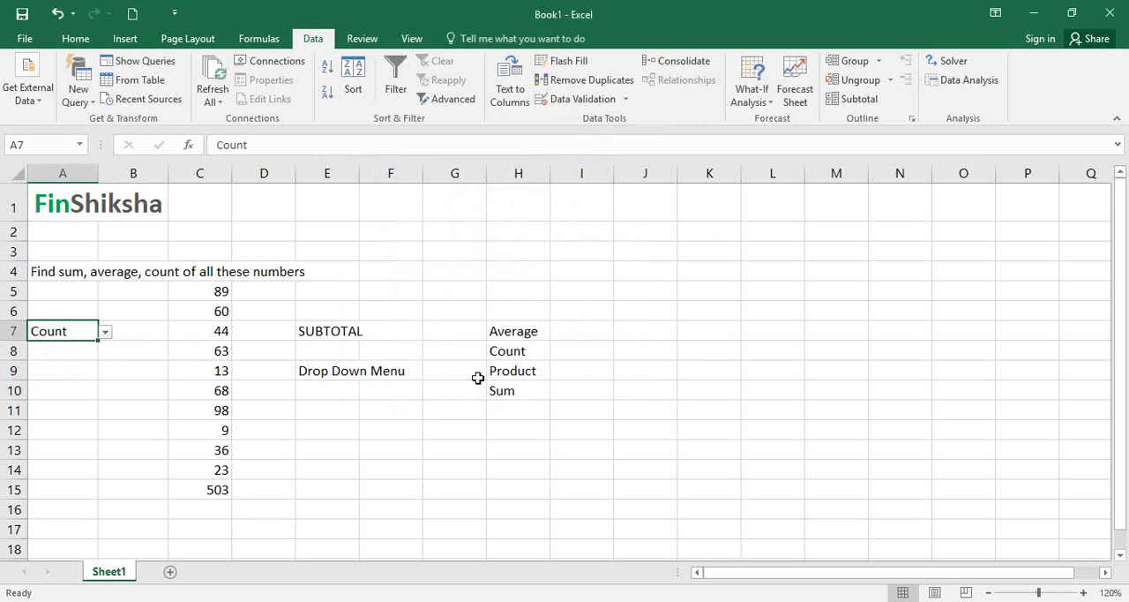
left_click(570, 326)
left_click(200, 490)
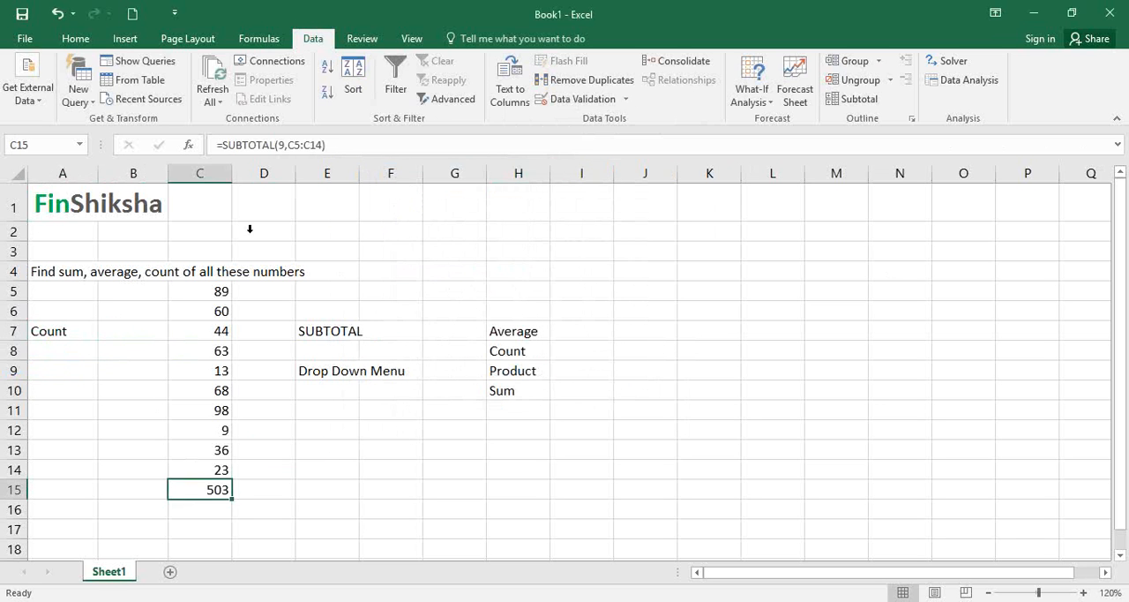
left_click(280, 145)
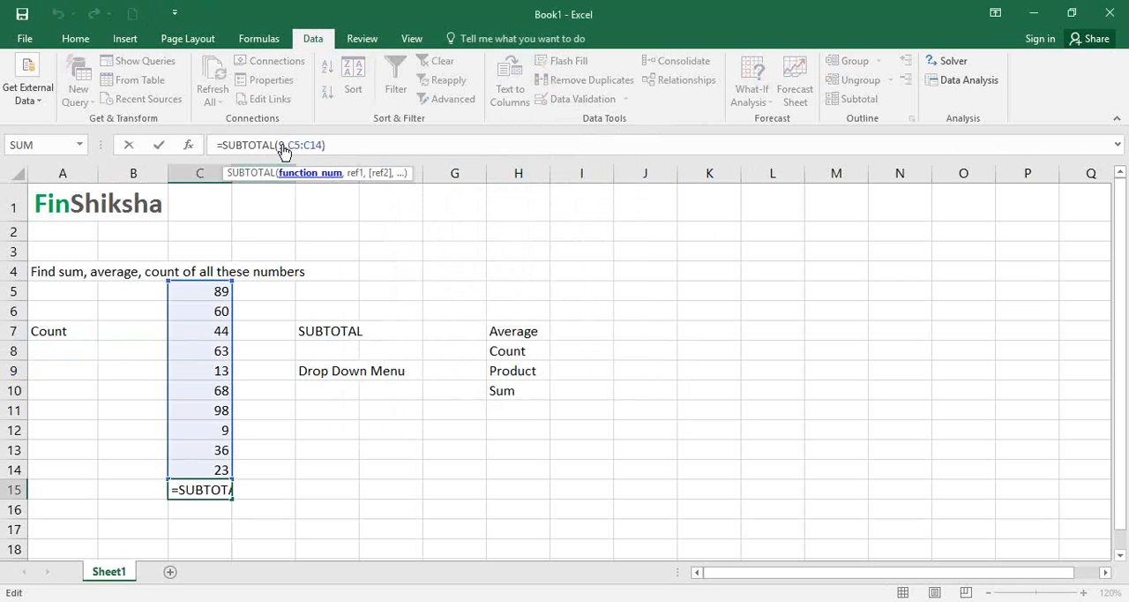
key("BackSpace")
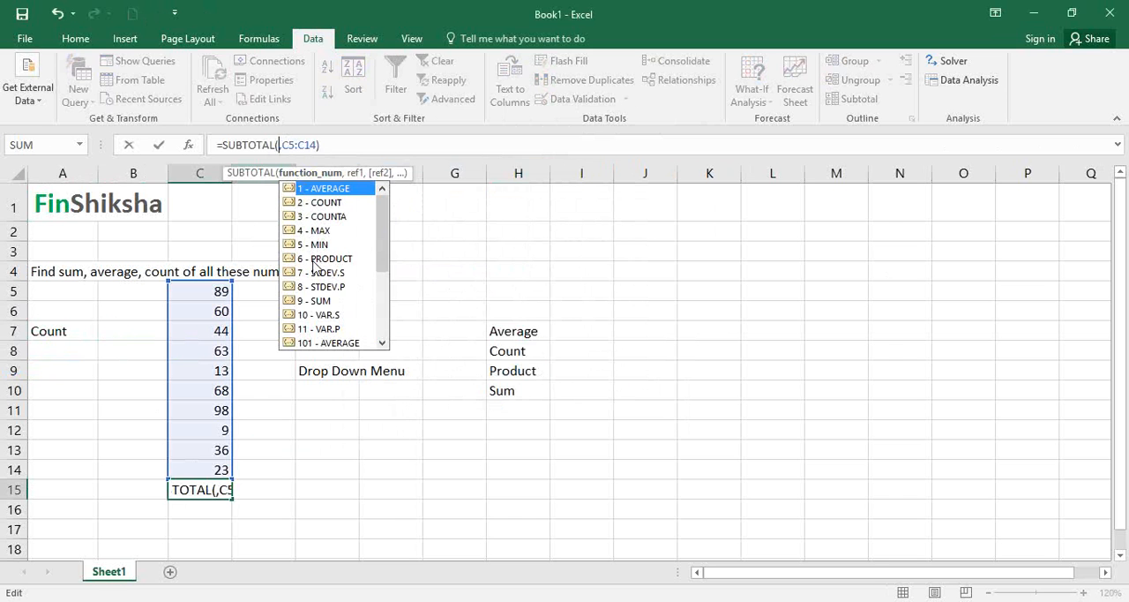
left_click(509, 395)
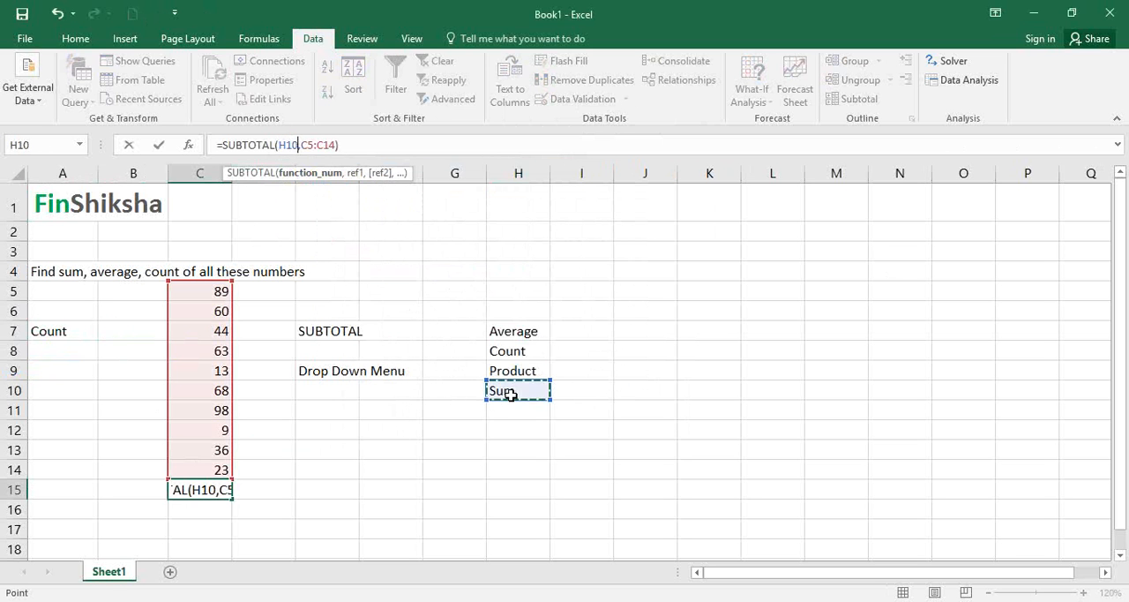
key("Escape")
left_click(532, 389)
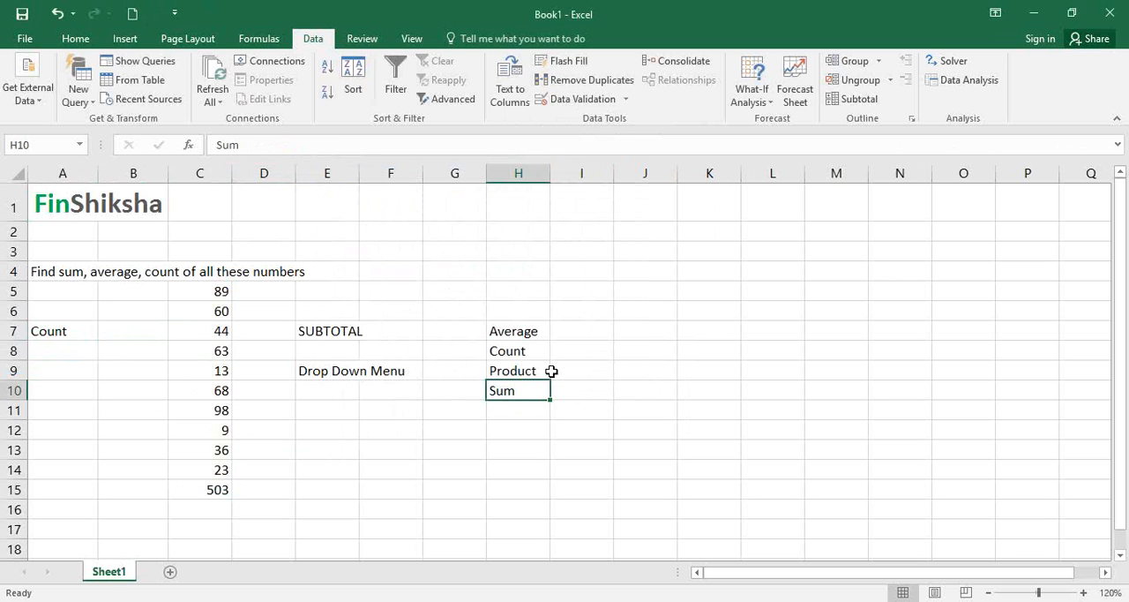
type("m")
key("Escape")
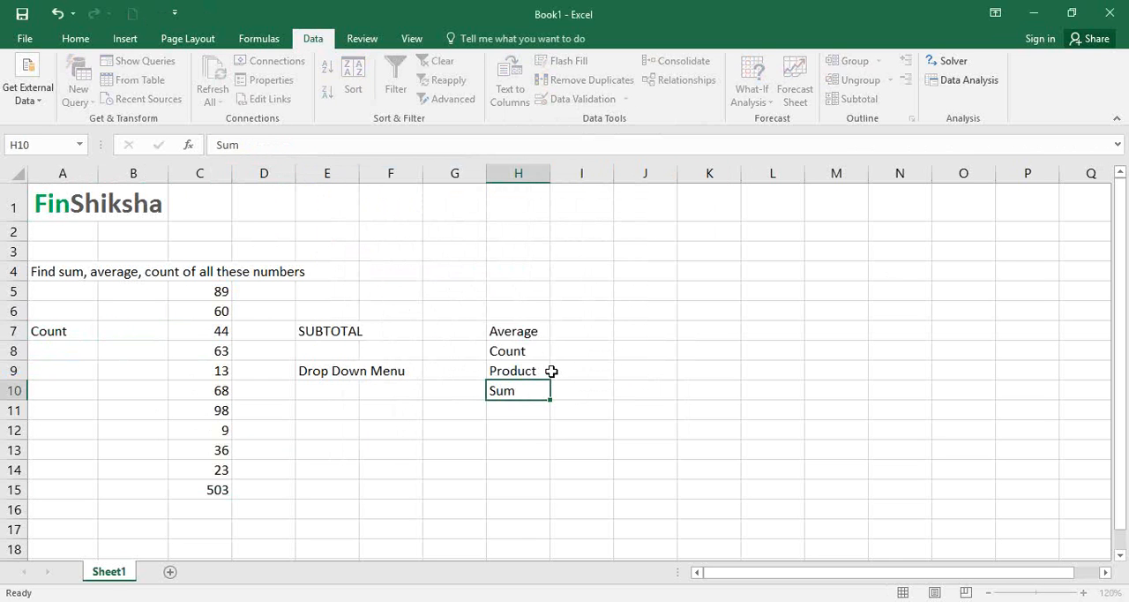
- Replace the function names in H9 and H10 with Max and Min
left_click(550, 370)
type("Max")
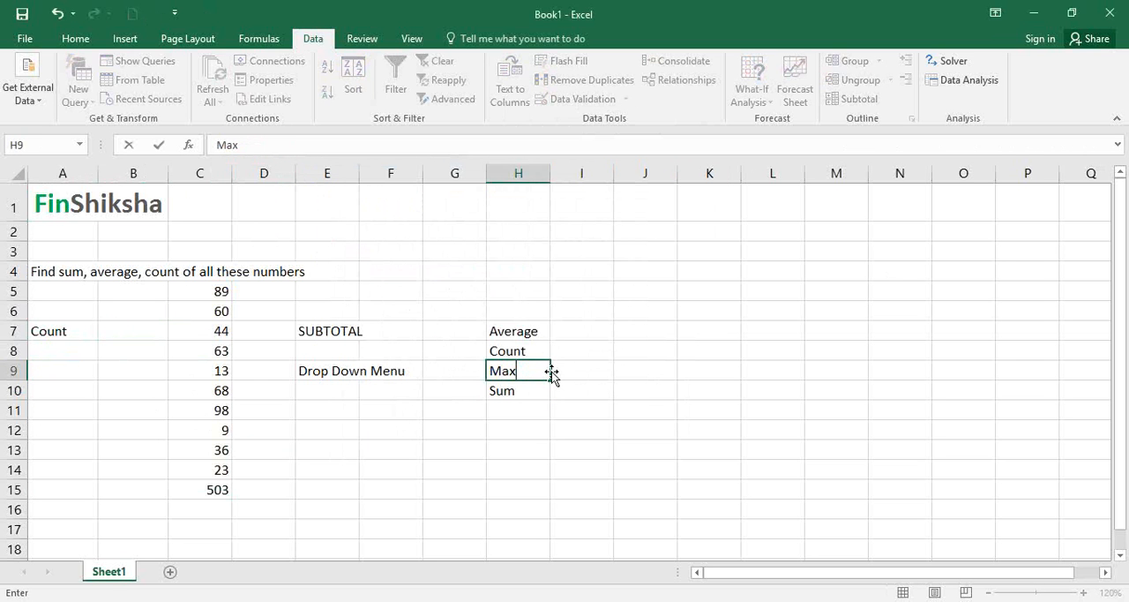
key("Return")
type("Min")
key("Return")
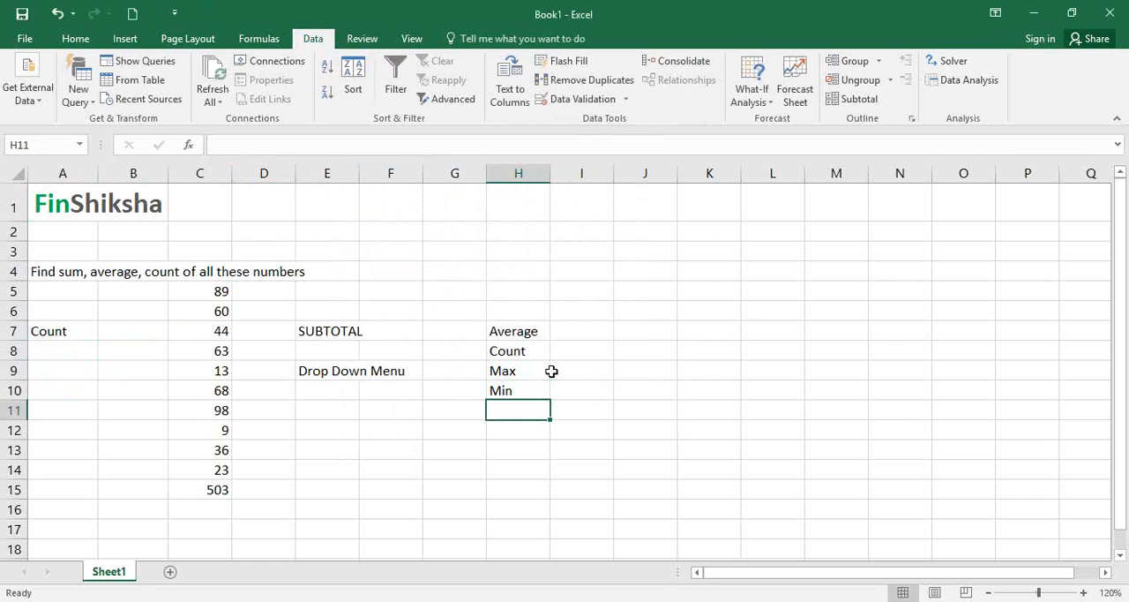
- Add the function names Product in H11 and Sum in H12, below Min
type("Product")
key("Return")
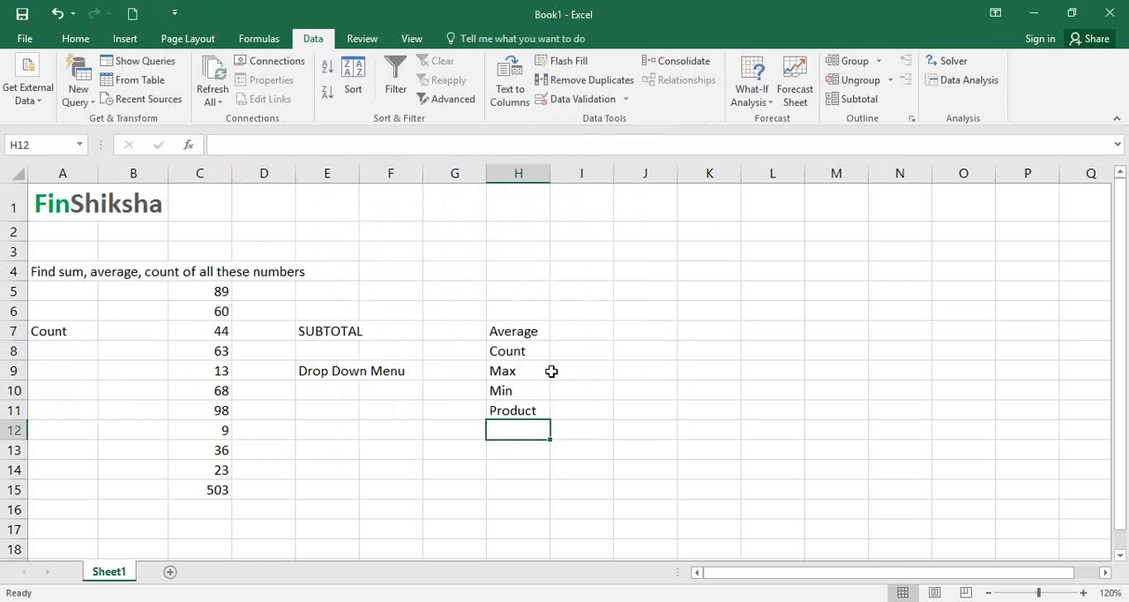
type("Sum")
key("Return")
- Enter the function numbers 1, 2, 4, 5, 6 and 9 in I7:I12 beside the function names Average to Sum
key("Up")
key("Up")
key("Up")
key("Up")
key("Up")
key("Up")
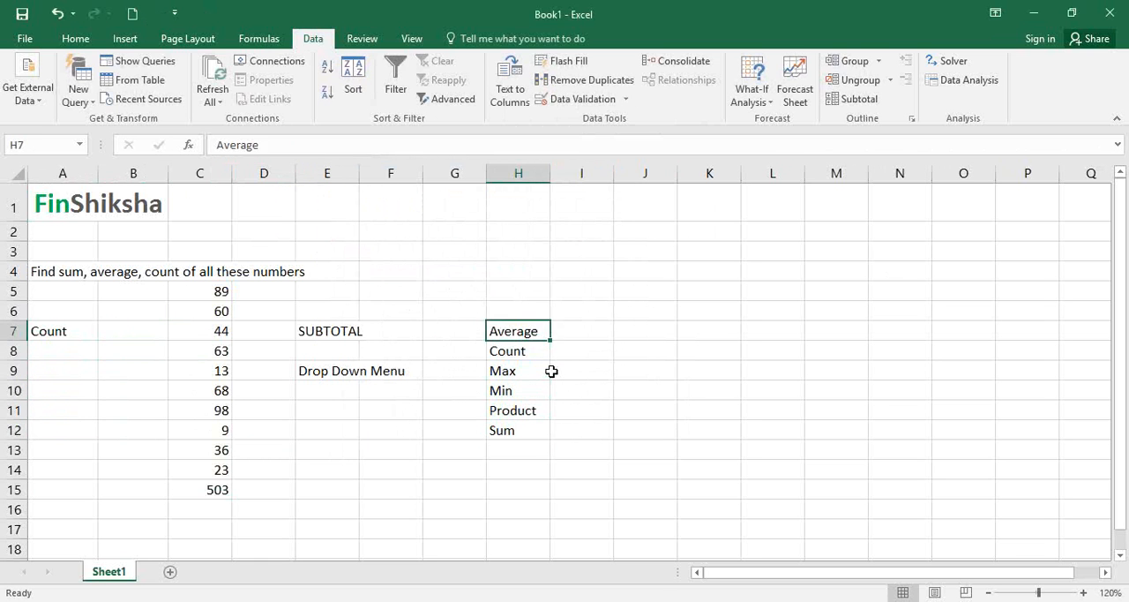
key("Right")
type("1")
key("Return")
type("2")
key("Return")
type("4")
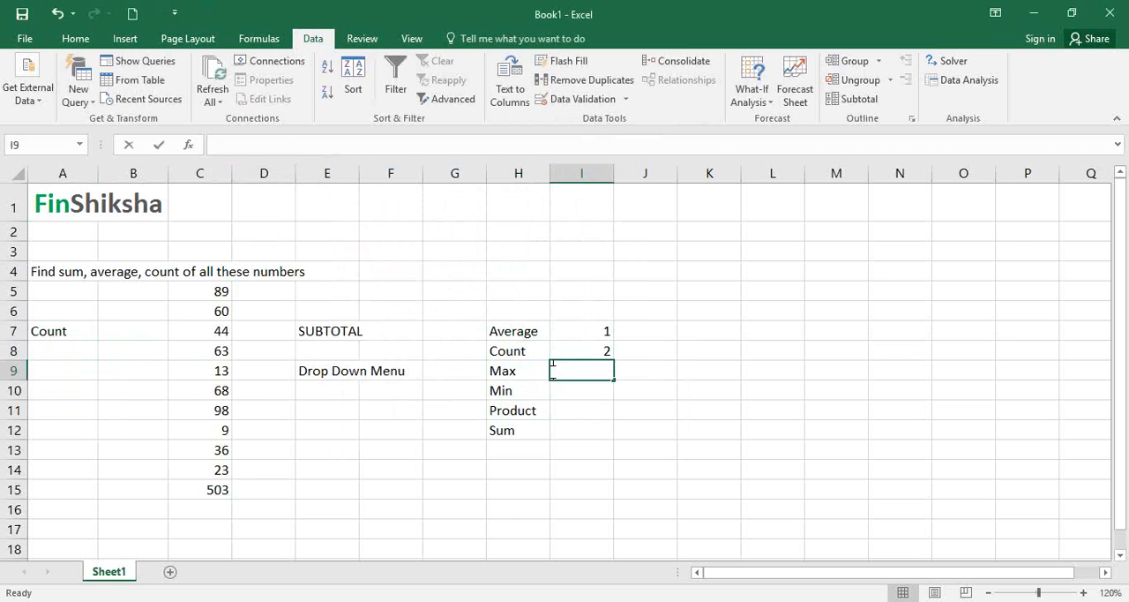
key("Return")
type("5")
key("Return")
type("6")
key("Return")
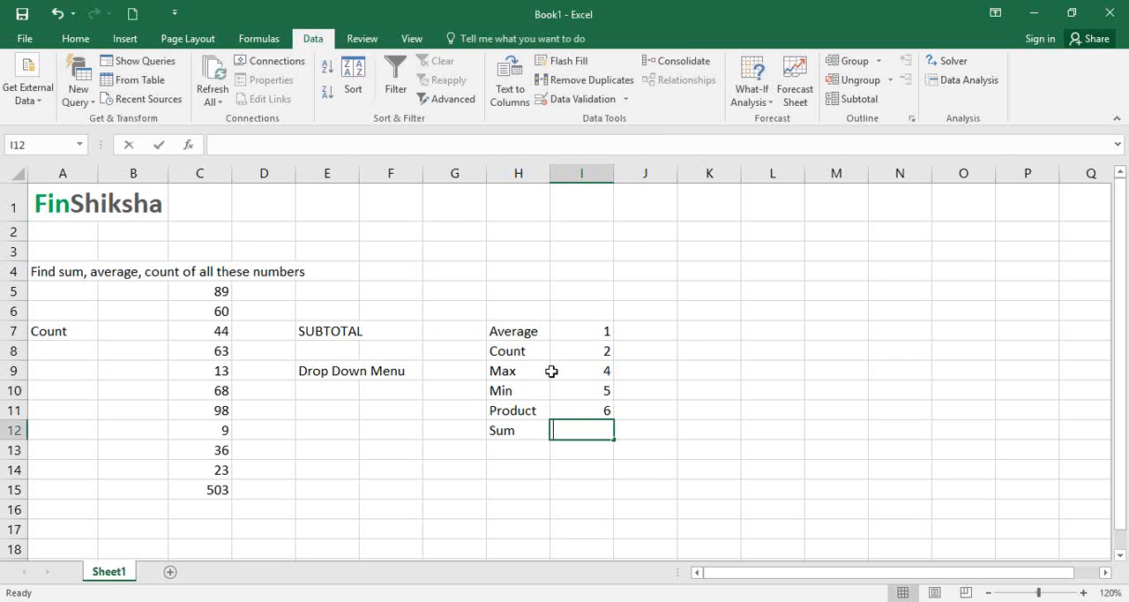
type("9")
key("Return")
key("Left")
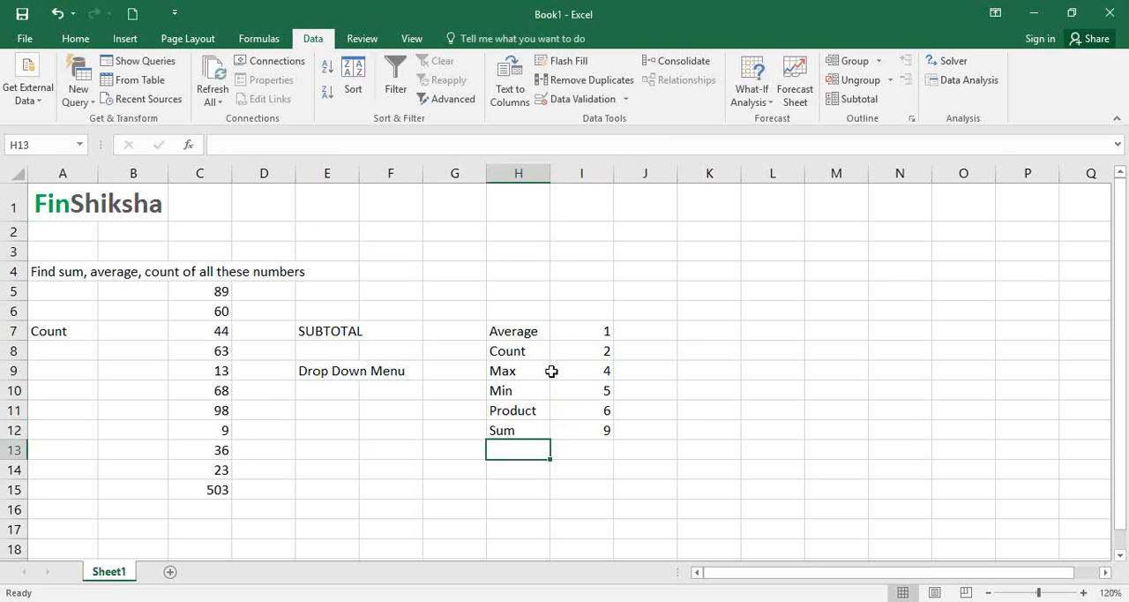
- Extend the source of A7's list validation to =$H$7:$H$12 and apply it
left_click(75, 331)
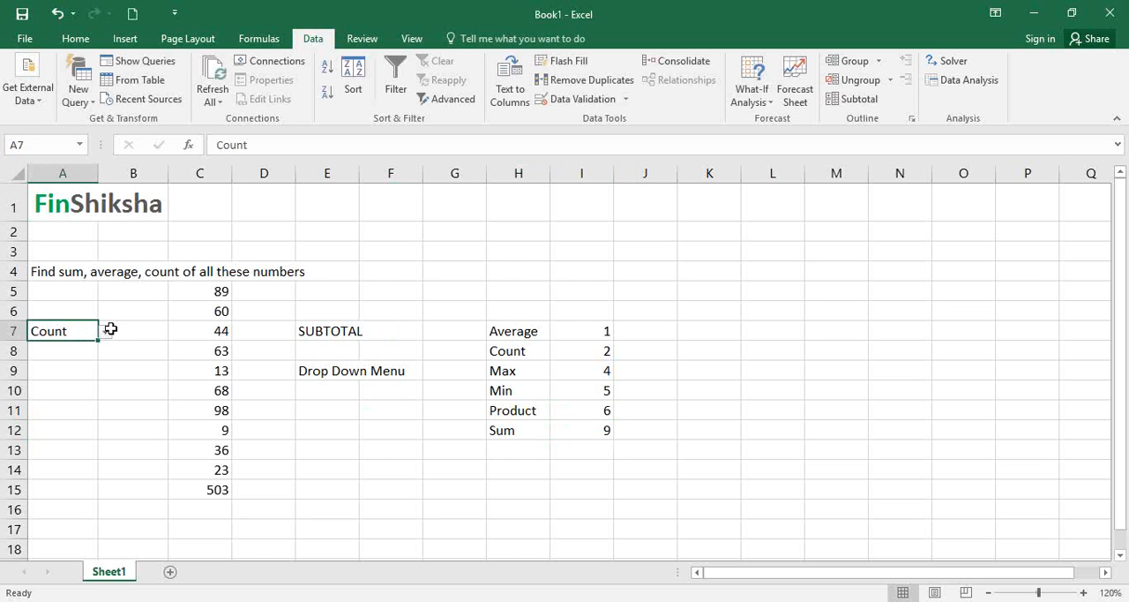
left_click(578, 99)
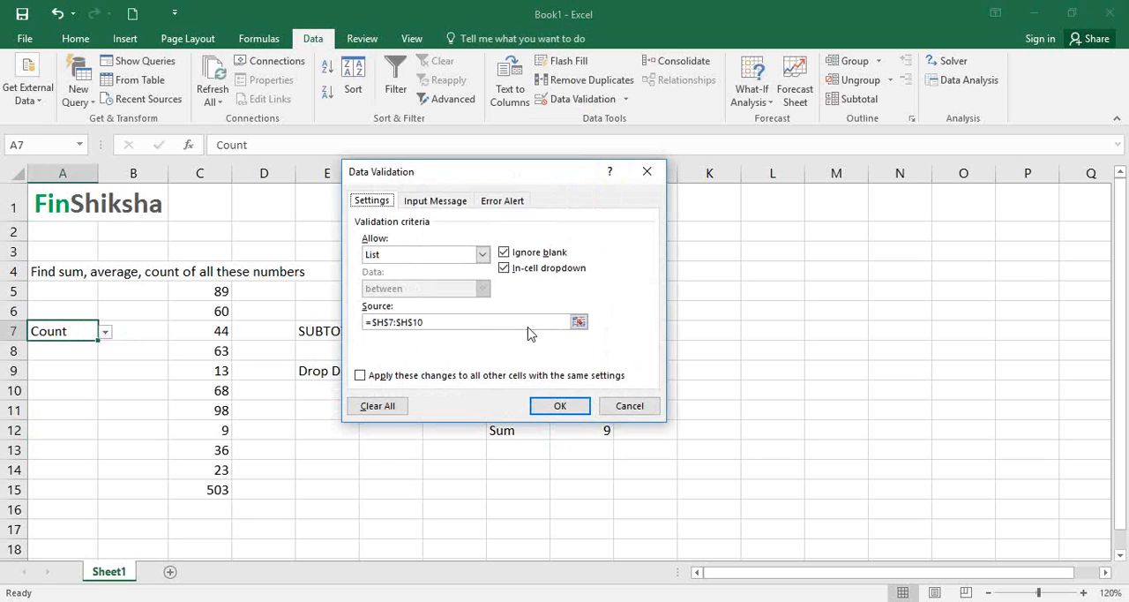
left_click(579, 322)
left_click_drag(527, 325, 525, 434)
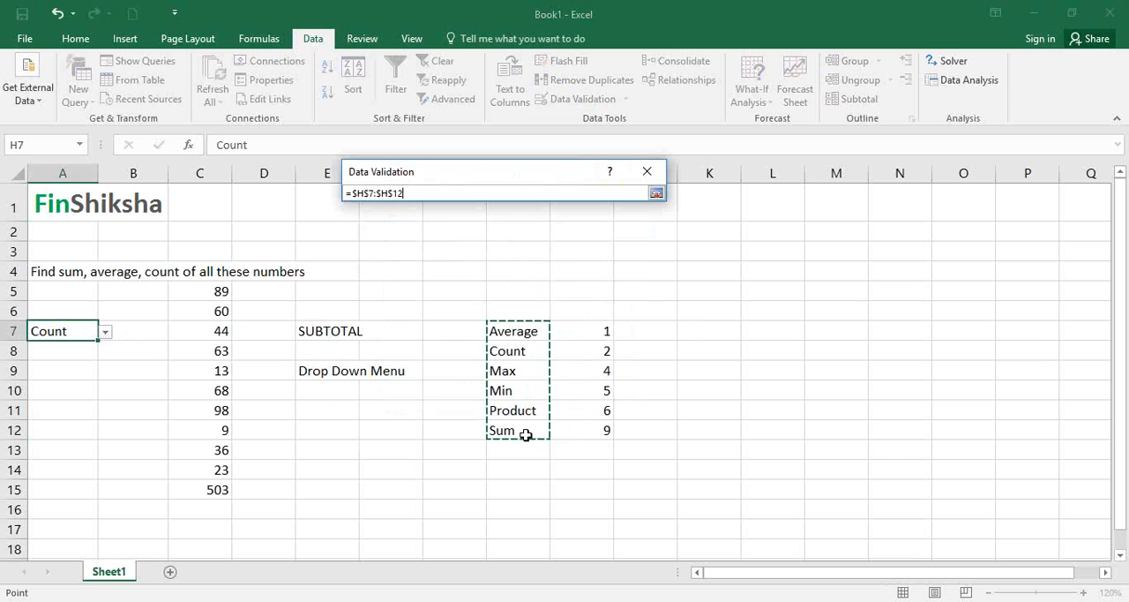
left_click(656, 193)
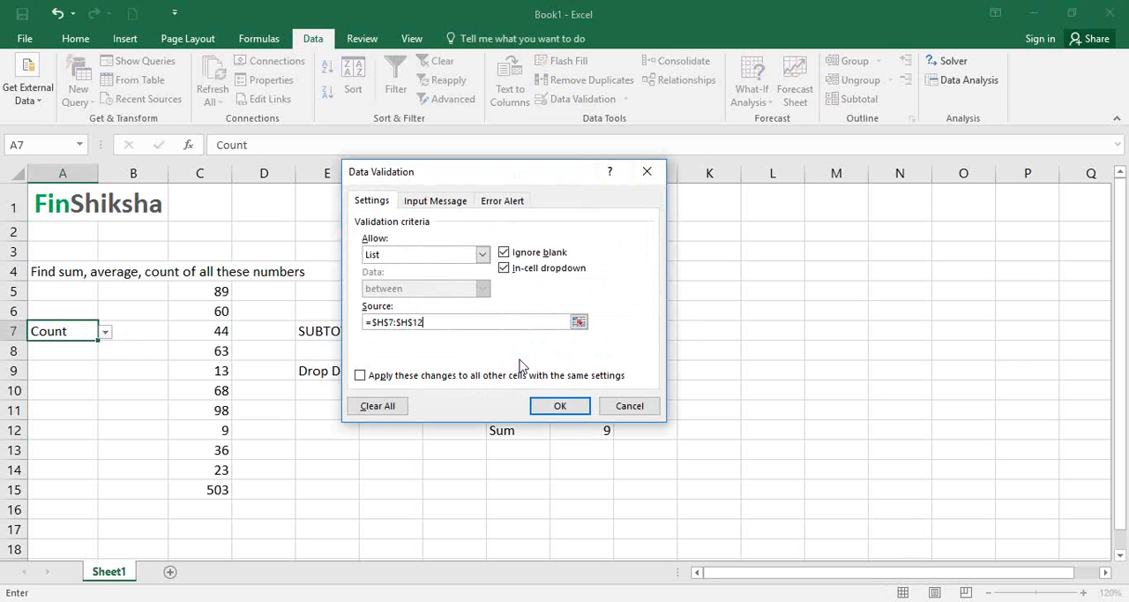
left_click(559, 406)
- Try the extended drop-down list in A7 by choosing Sum, followed by Count
left_click(105, 331)
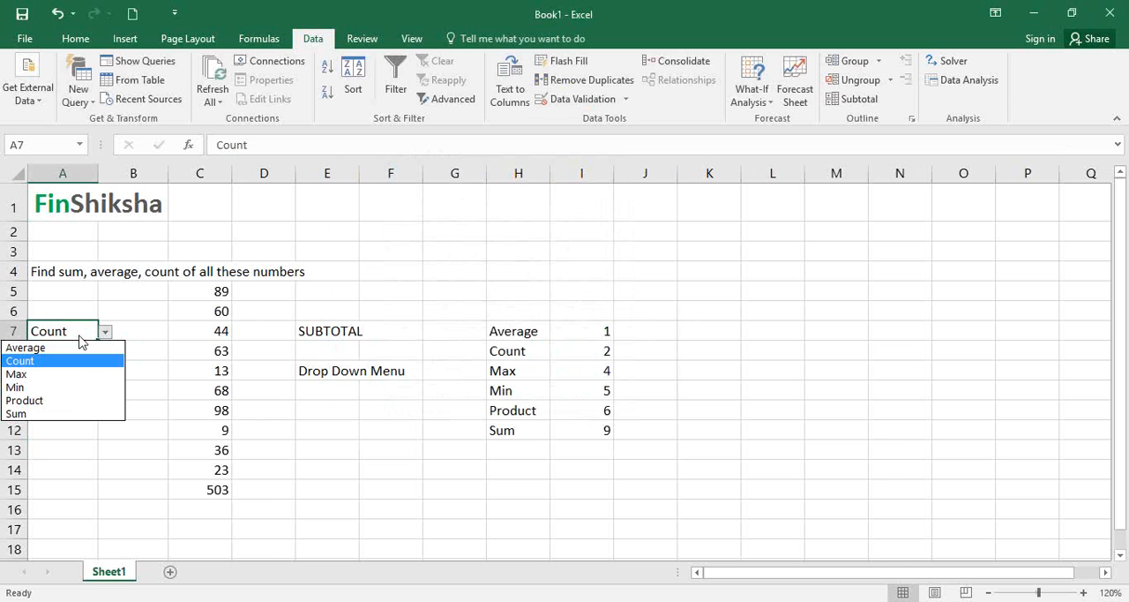
left_click(69, 414)
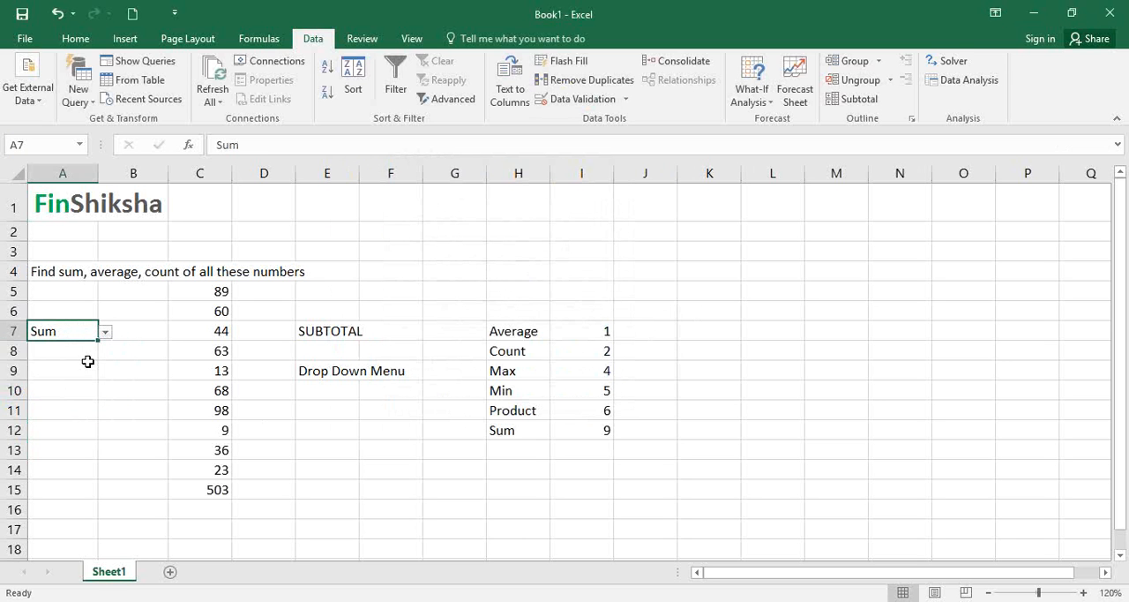
left_click(105, 330)
left_click(92, 362)
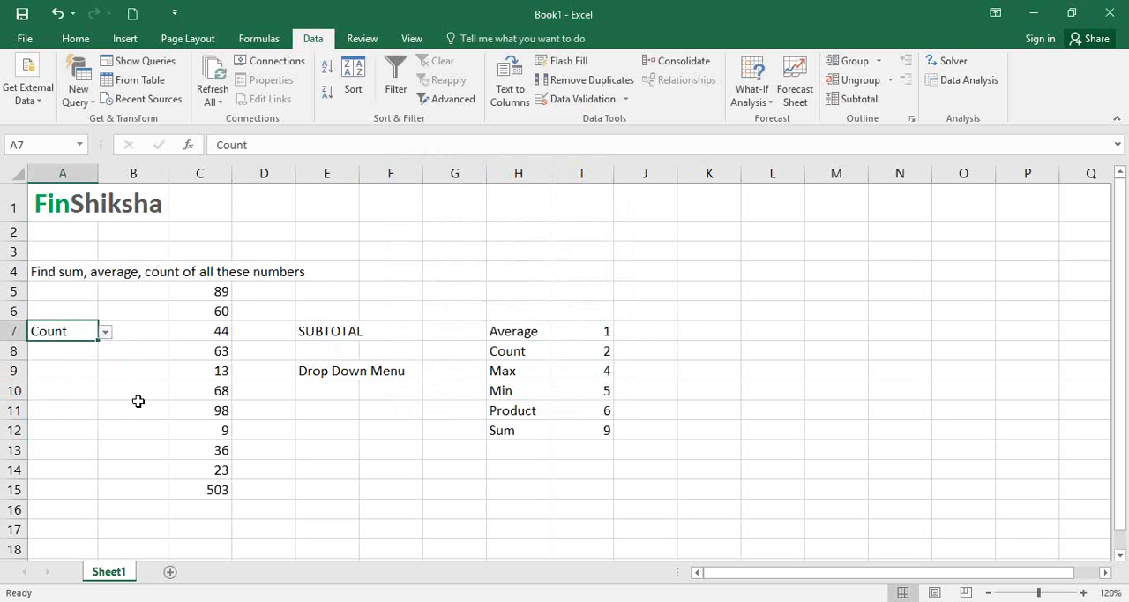
- Open the function arguments of the SUBTOTAL formula in C15 and clear its Function_num value
left_click(196, 494)
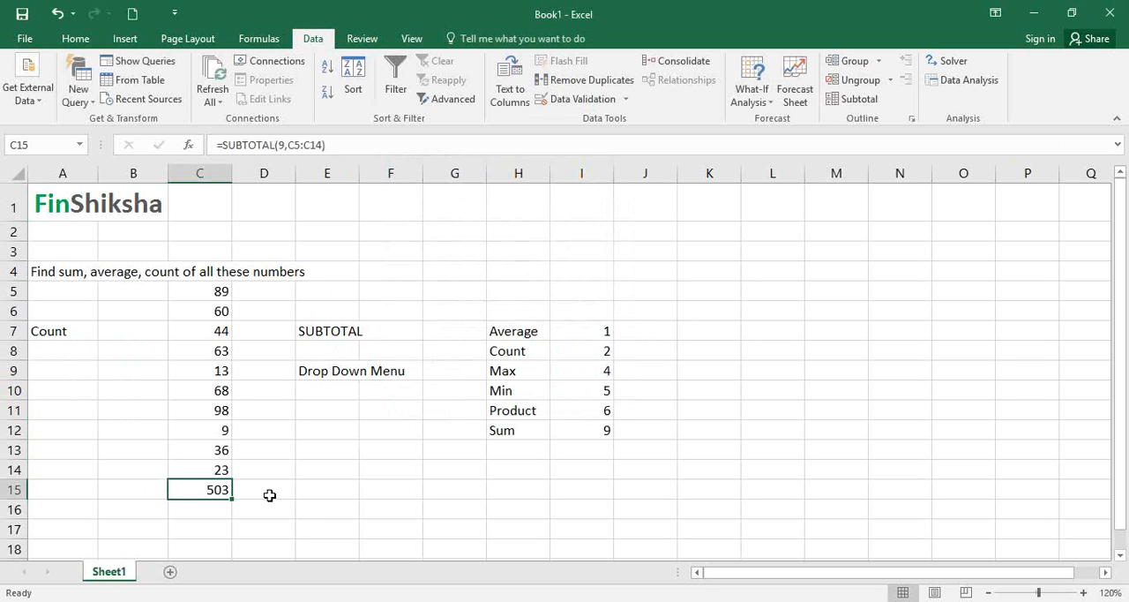
double_click(210, 490)
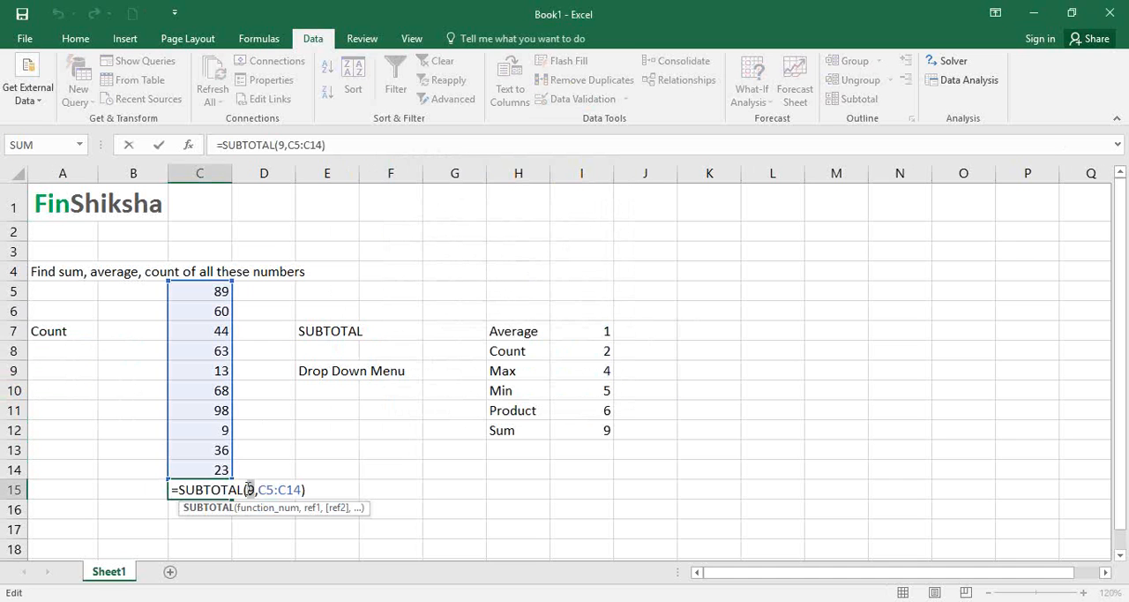
double_click(249, 489)
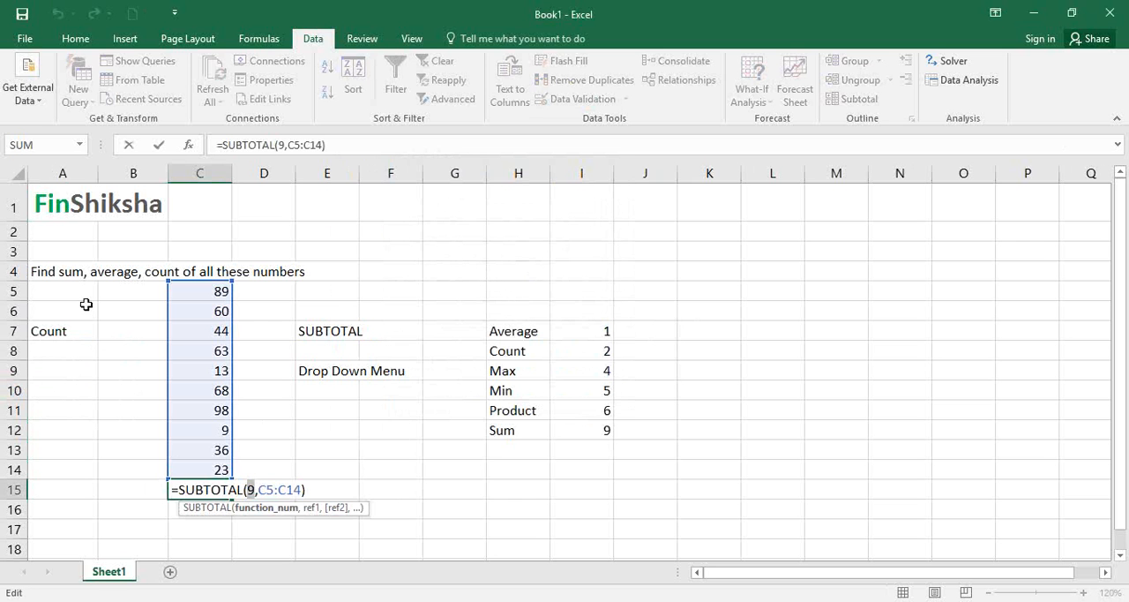
left_click(189, 145)
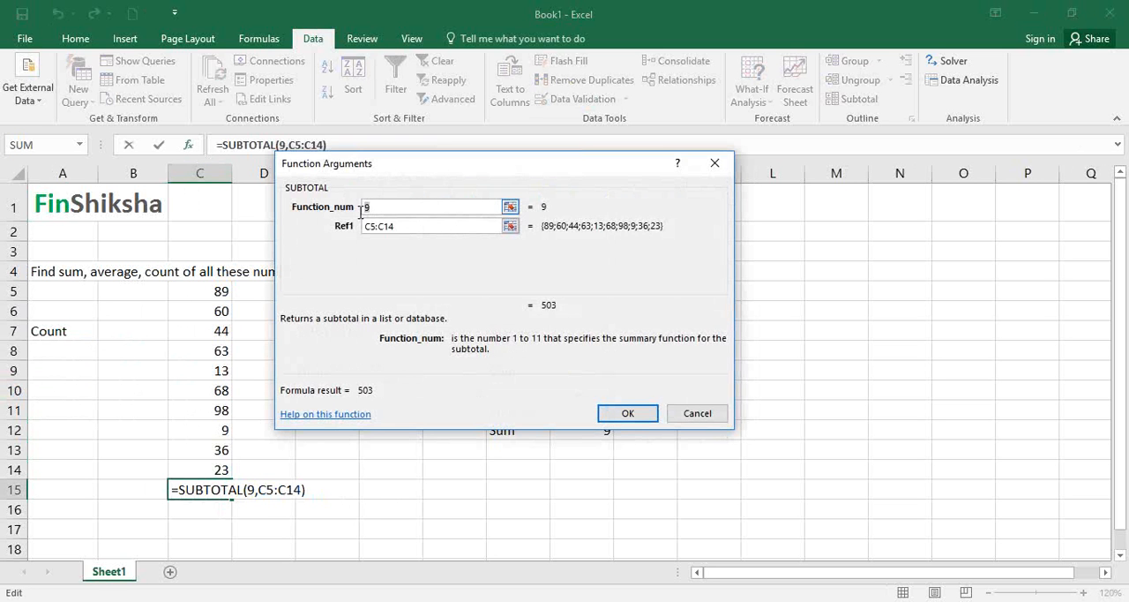
key("BackSpace")
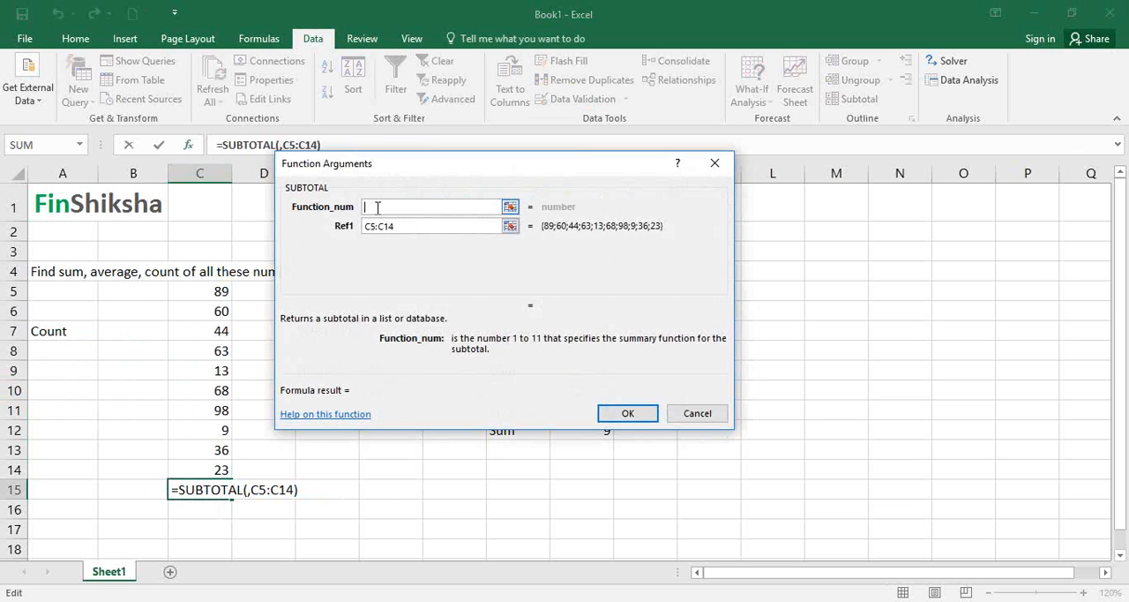
- Start a VLOOKUP as the Function_num argument, with A7 as lookup value and H7:I12 as the table
type("Vlook")
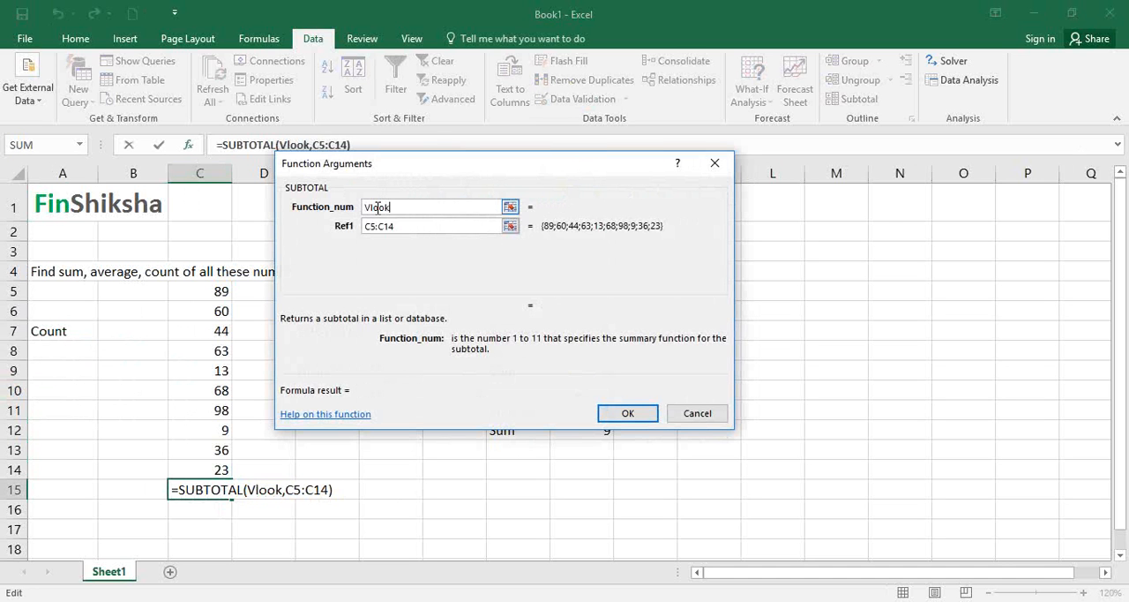
type("up(")
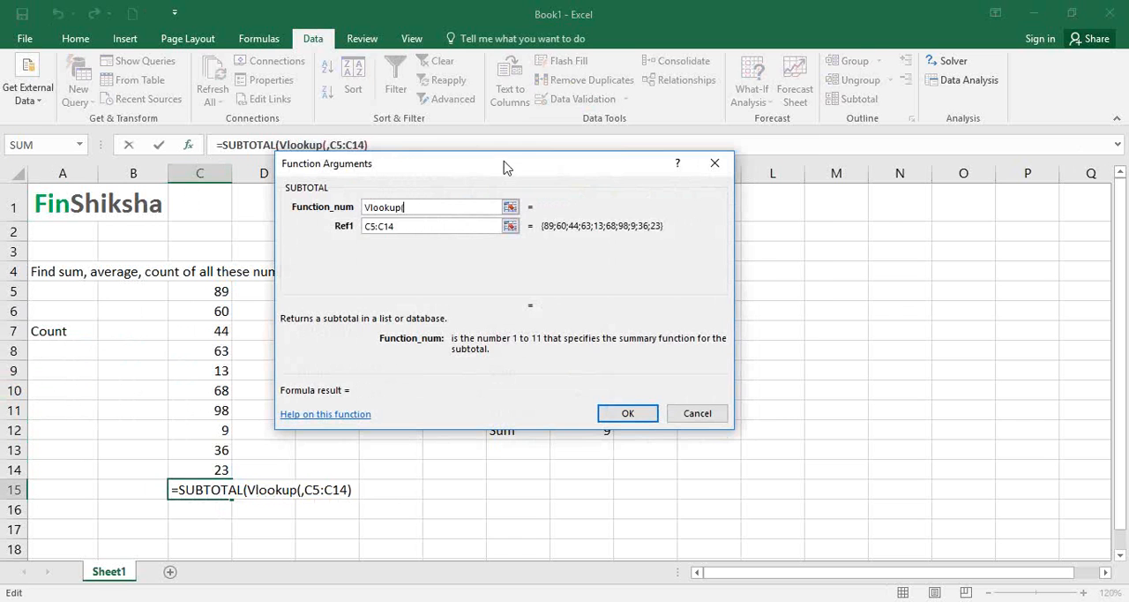
left_click_drag(507, 167, 591, 78)
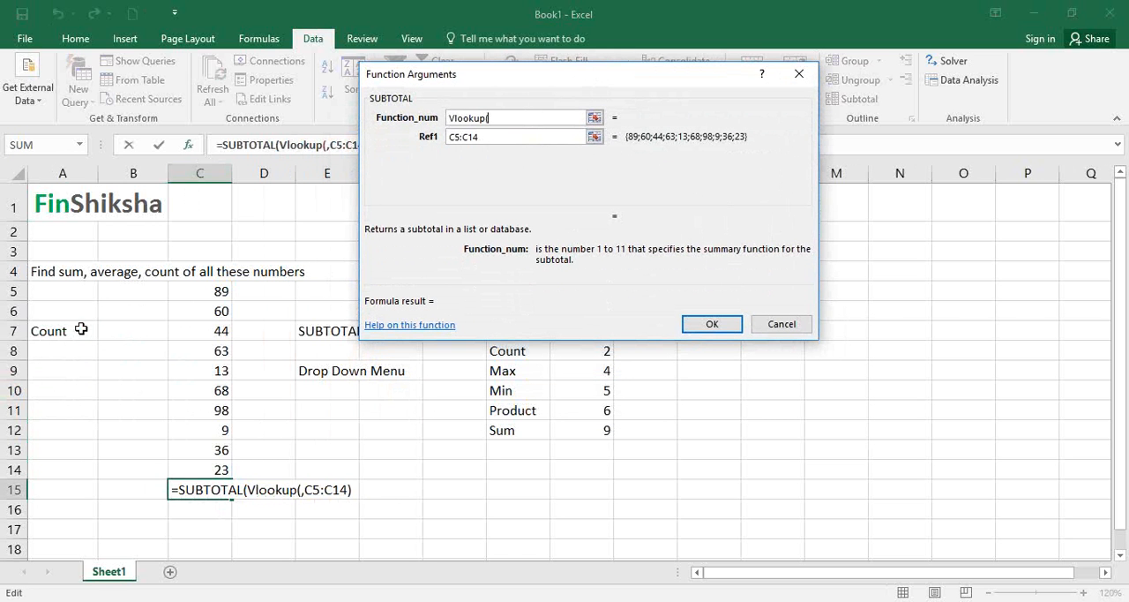
left_click(77, 331)
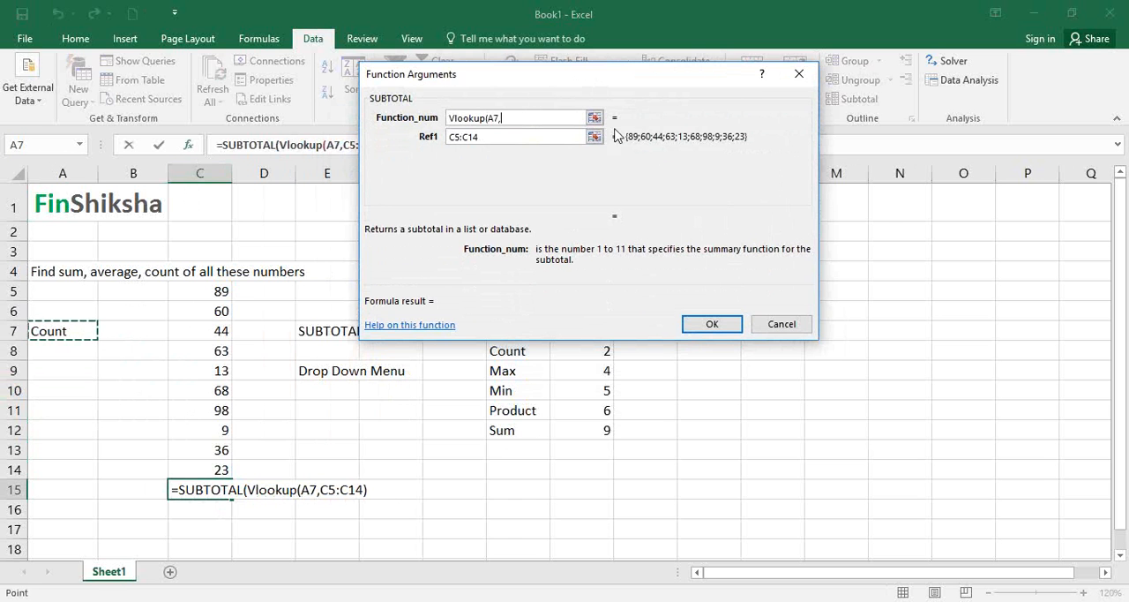
type(",")
left_click_drag(604, 81, 214, 217)
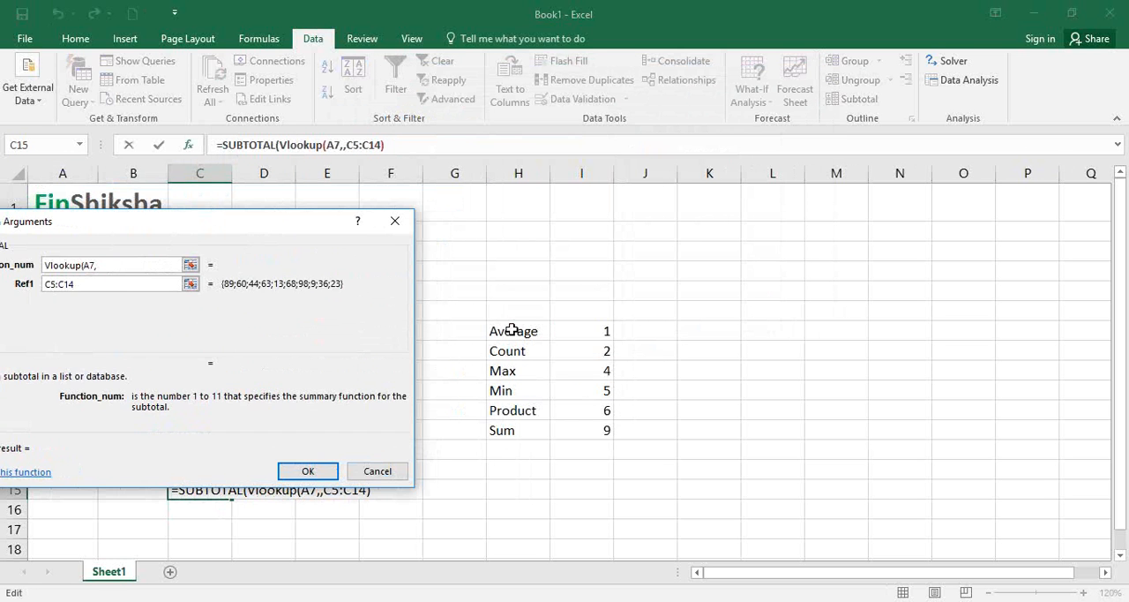
left_click_drag(514, 330, 590, 432)
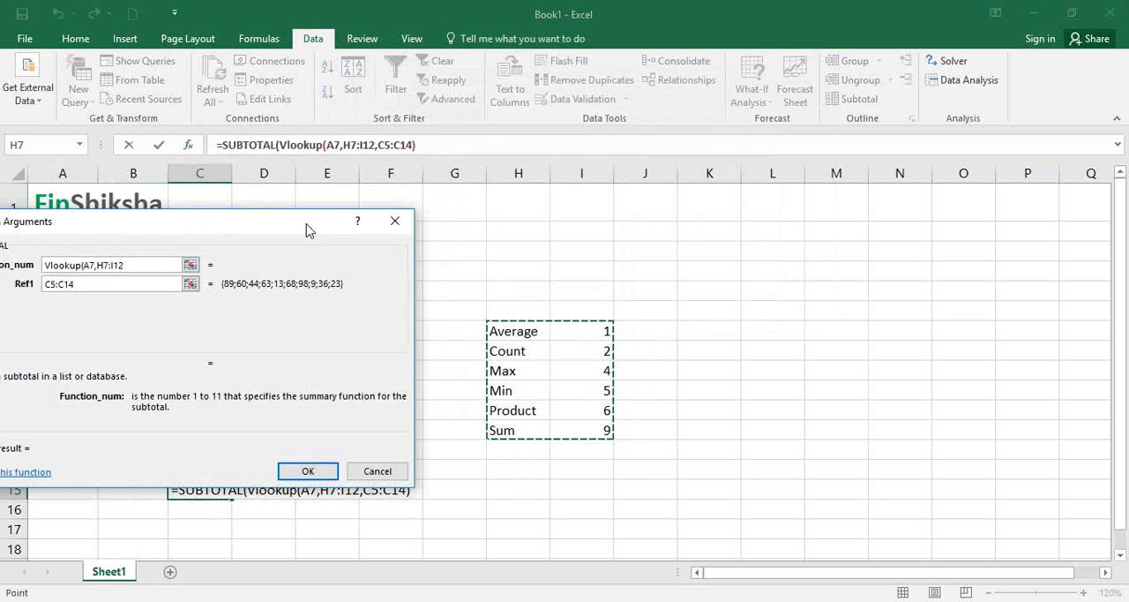
- Complete the VLOOKUP with column index 2 and exact match 0, and apply the formula to C15
left_click_drag(312, 227, 560, 85)
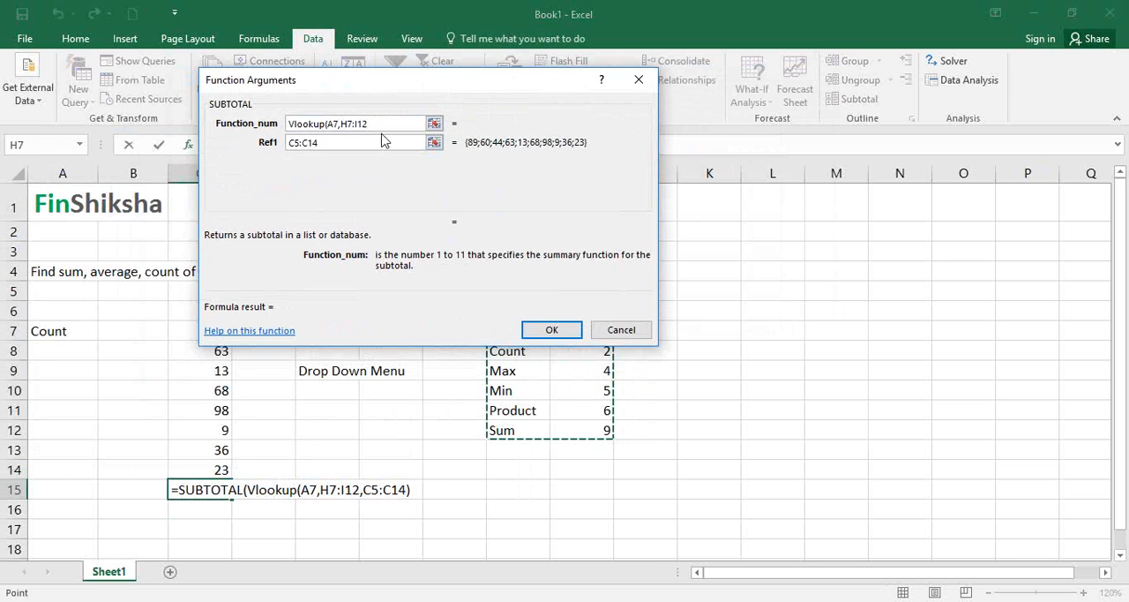
type(",2")
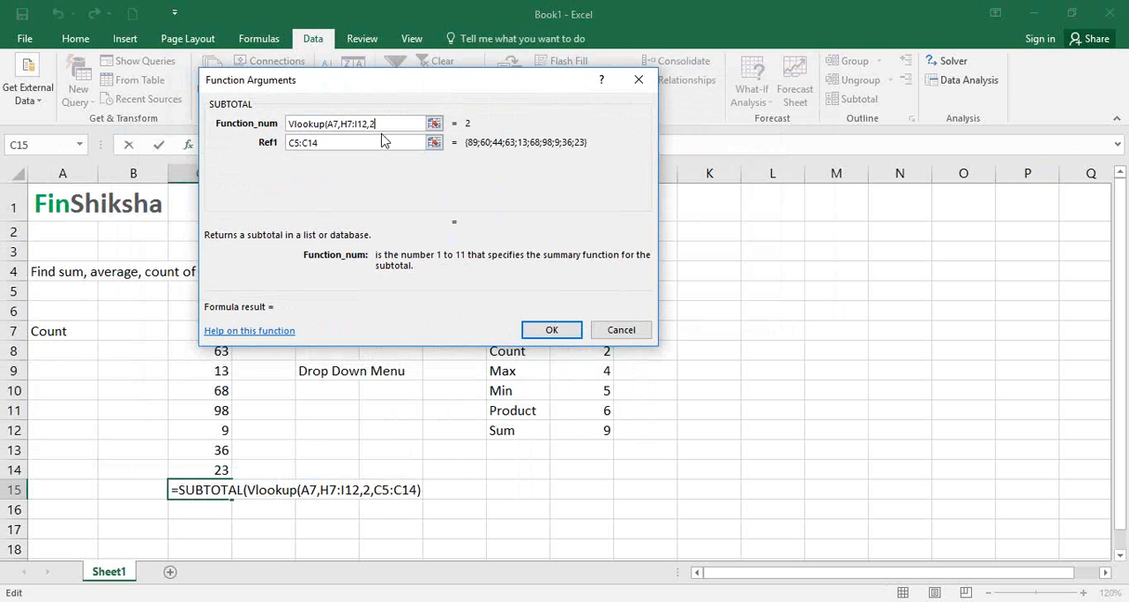
type(",0)")
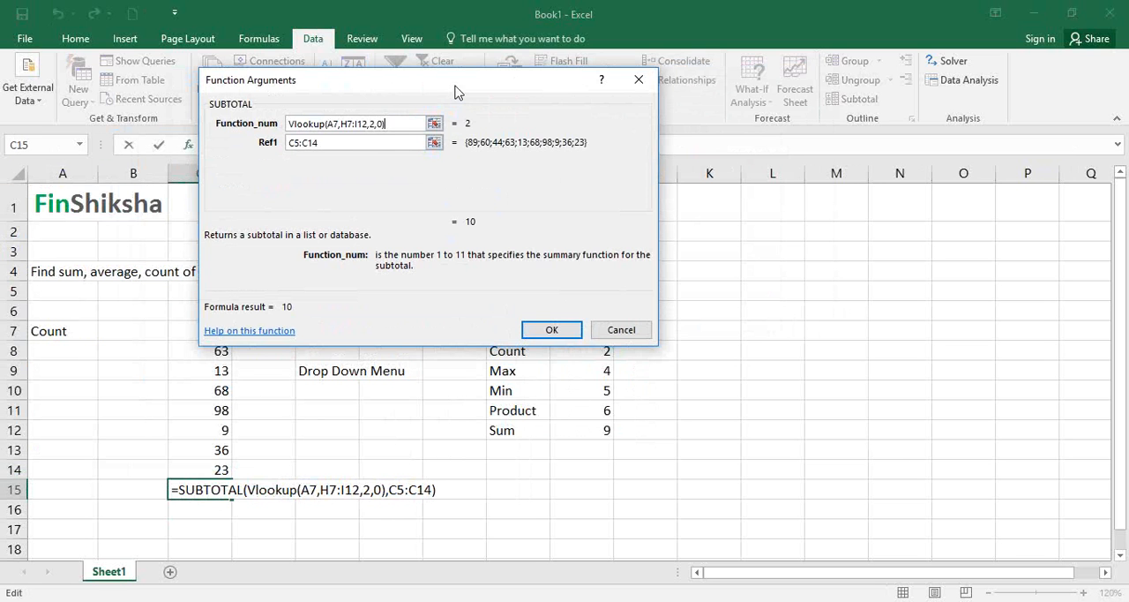
left_click_drag(457, 89, 554, 79)
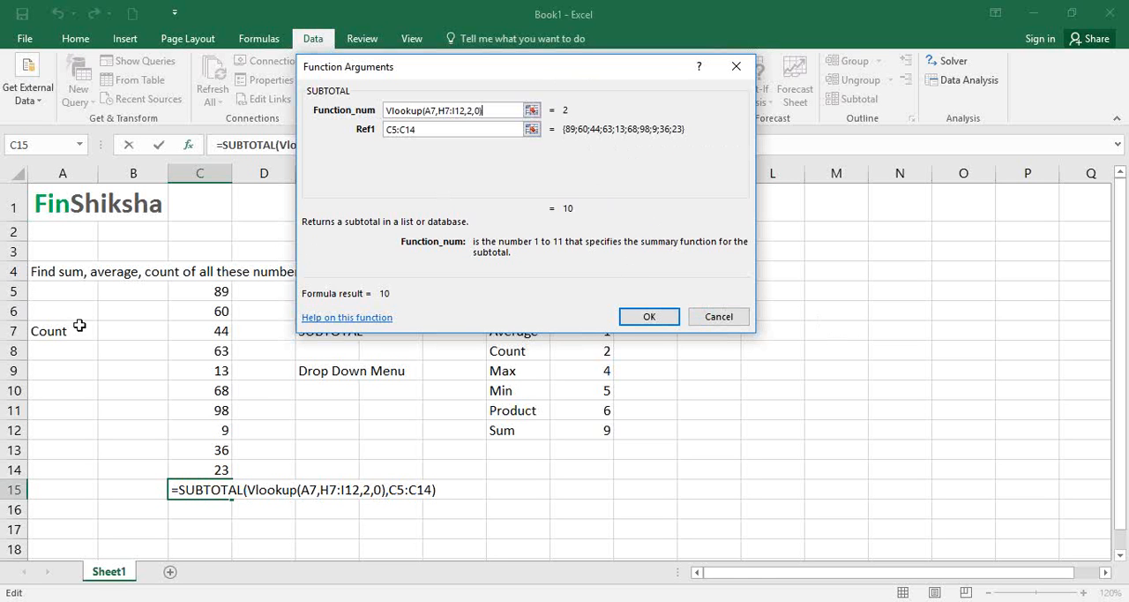
left_click(821, 319)
left_click(846, 381)
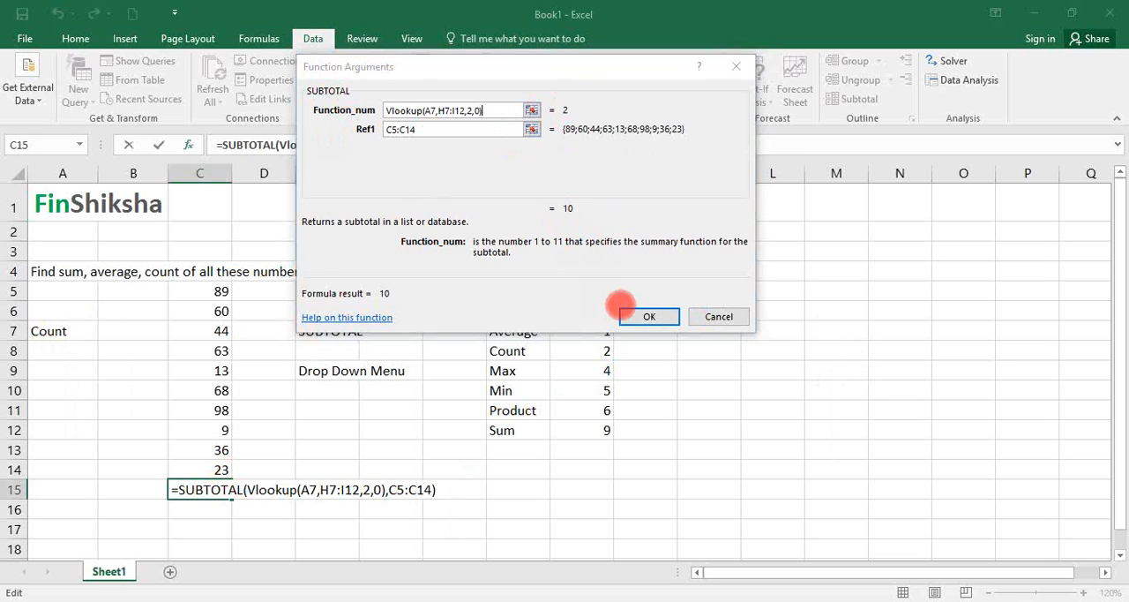
left_click(647, 318)
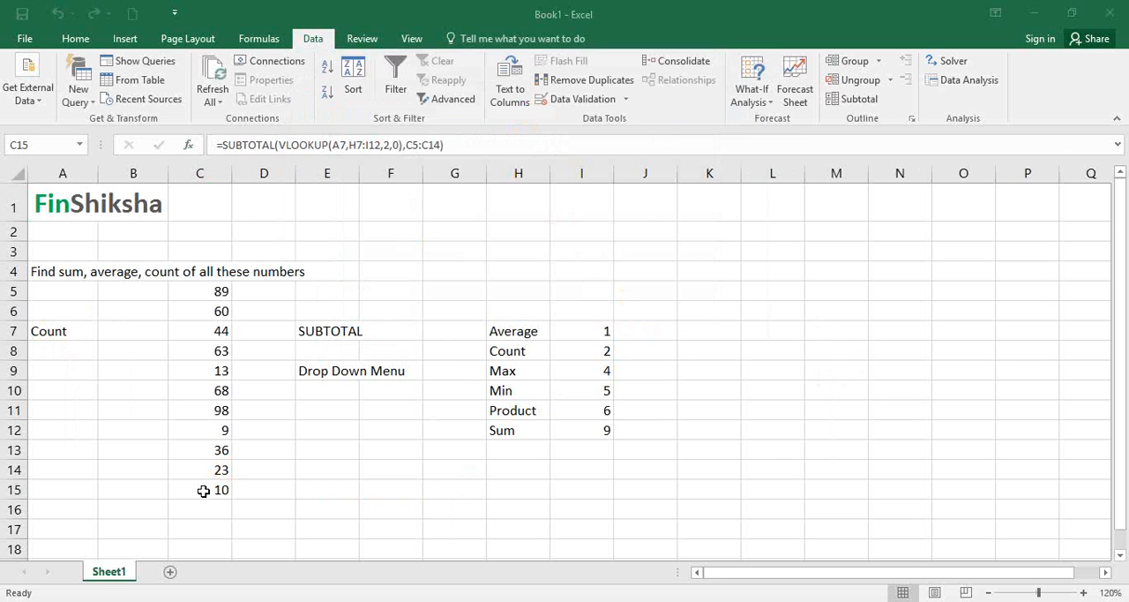
- Test the dynamic SUBTOTAL by choosing Average, Max, Min and finally Sum from the drop-down list in A7
key("ctrl+Left")
key("ctrl+Up")
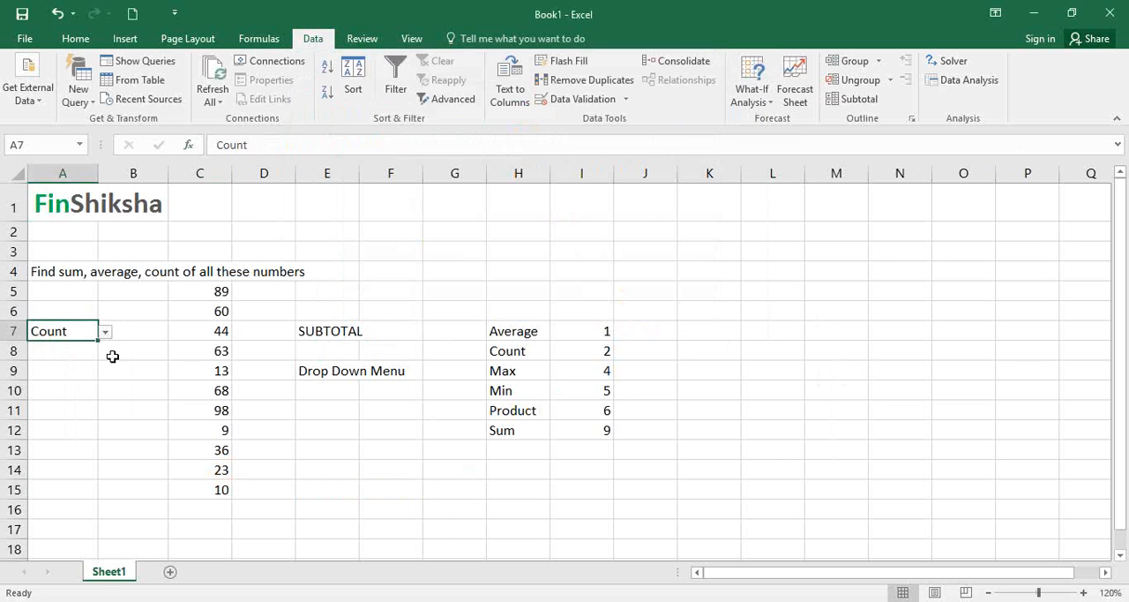
left_click(104, 336)
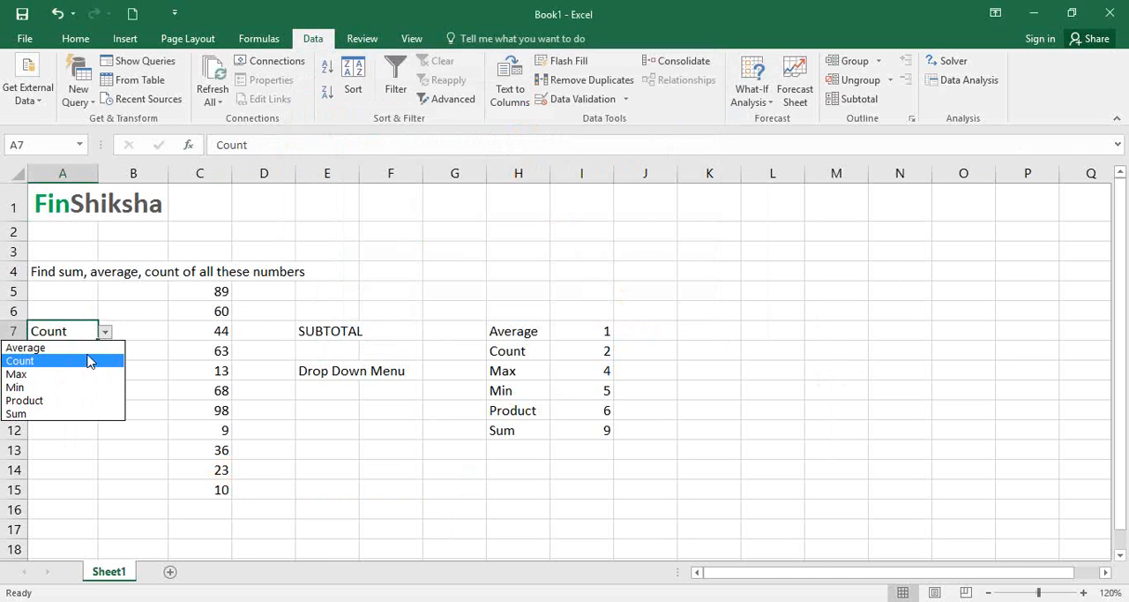
left_click(84, 348)
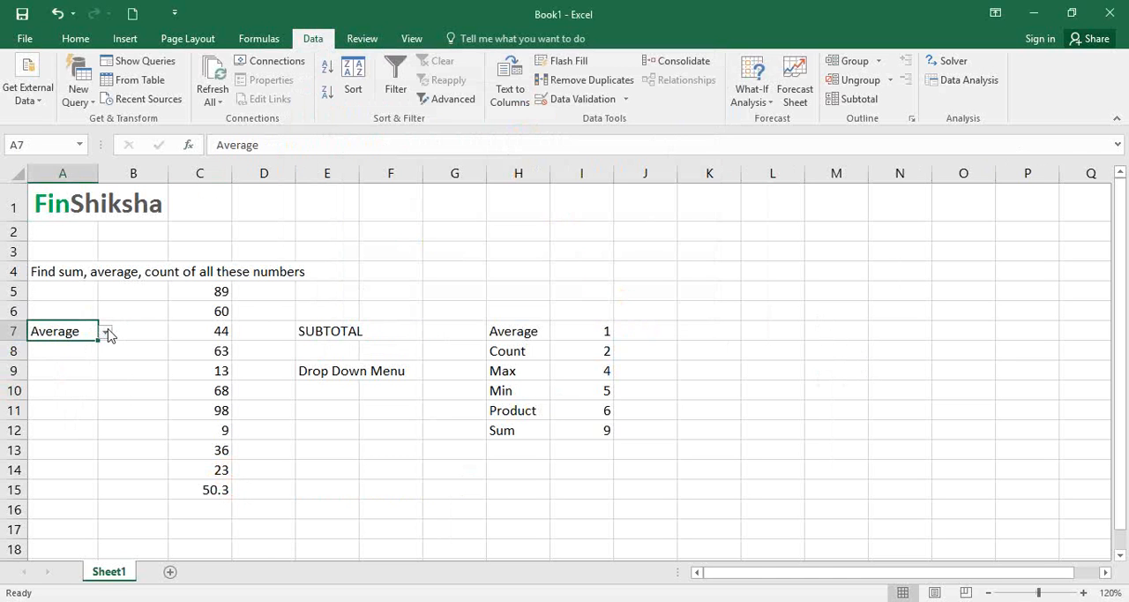
left_click(105, 332)
left_click(90, 376)
left_click(105, 332)
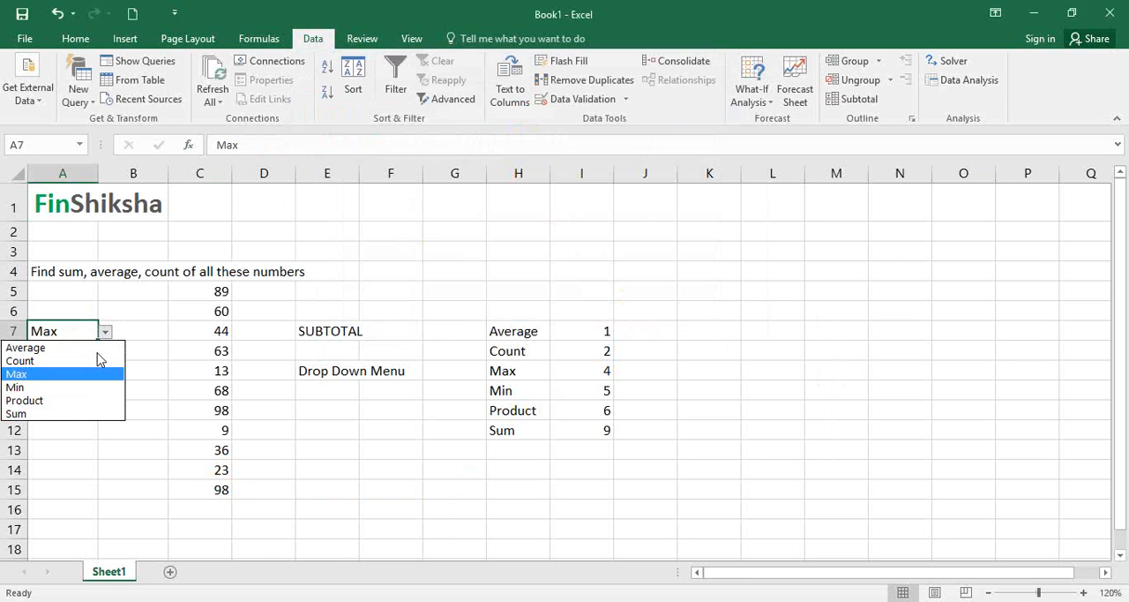
left_click(82, 386)
left_click(105, 331)
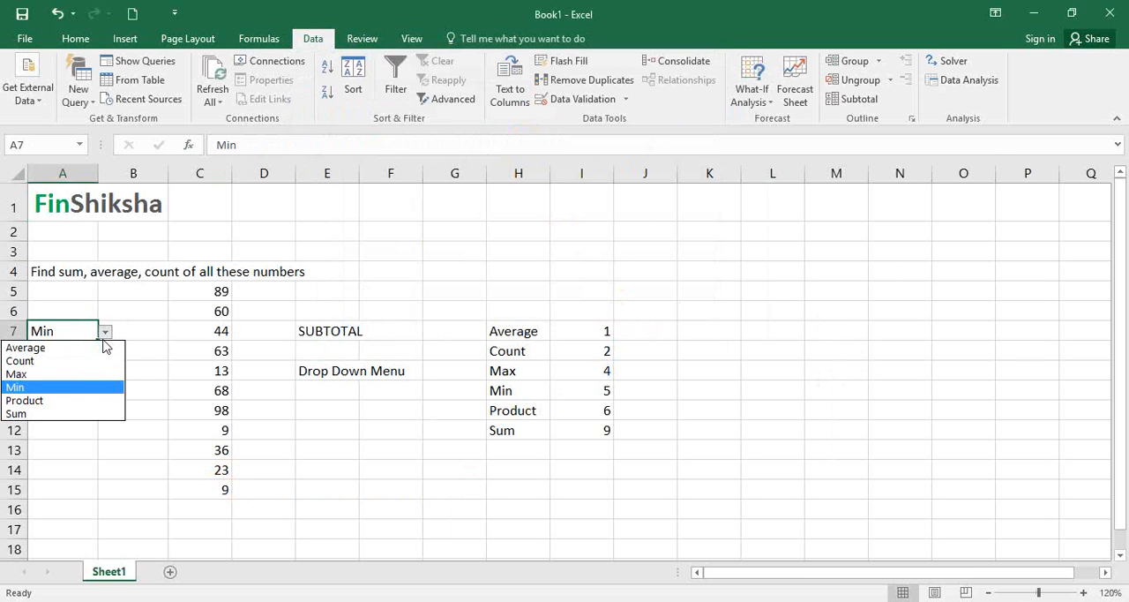
left_click(75, 413)
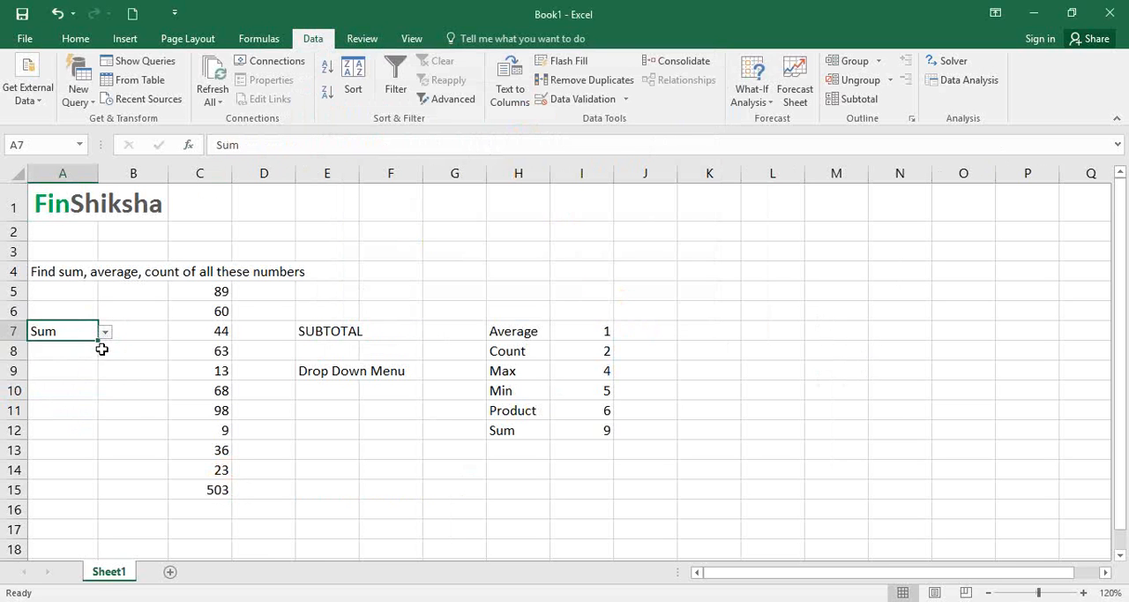
- Test the dynamic SUBTOTAL further by choosing Product and then Average from the drop-down list in A7
left_click(133, 336)
left_click(79, 332)
key("alt+Down")
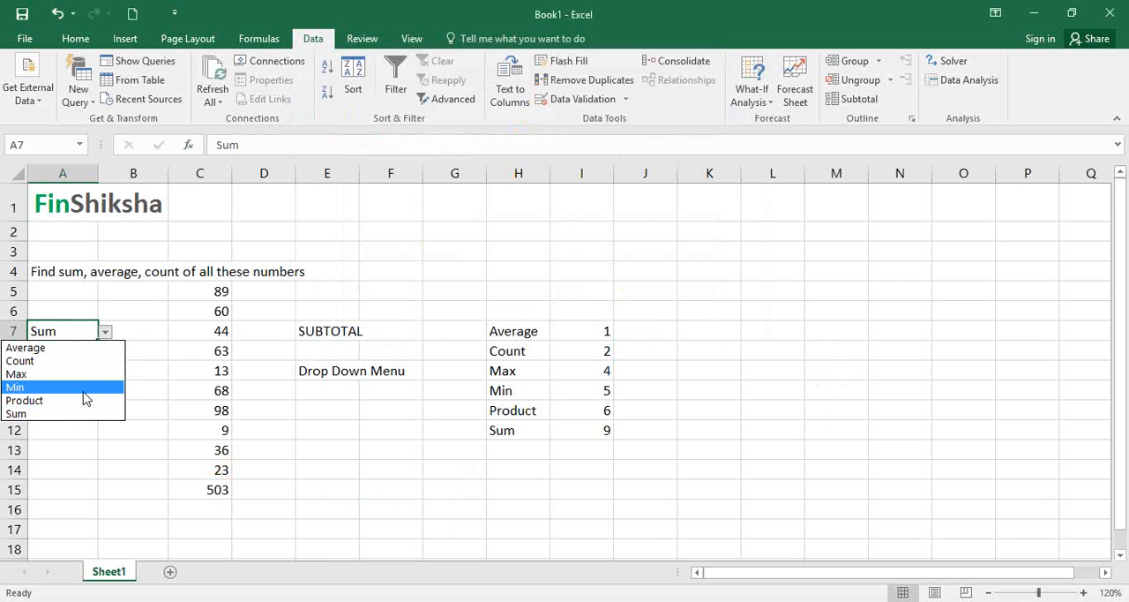
left_click(81, 399)
left_click(105, 332)
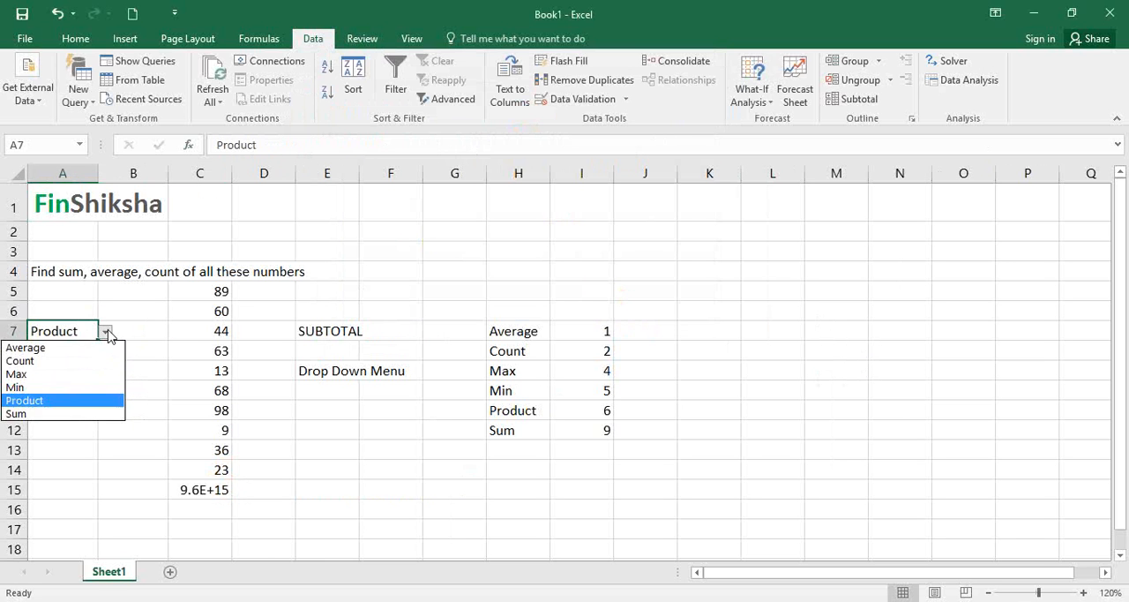
left_click(88, 350)
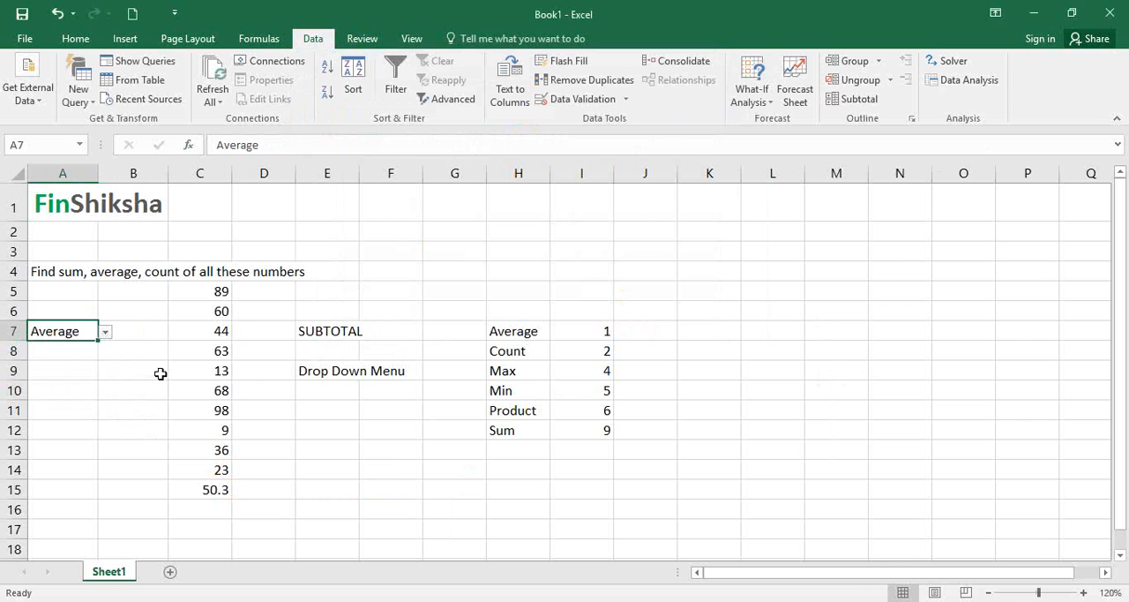
- Clear the notes in E7:F10 and hide columns H and I containing the lookup table
left_click_drag(326, 332, 369, 388)
key("Delete")
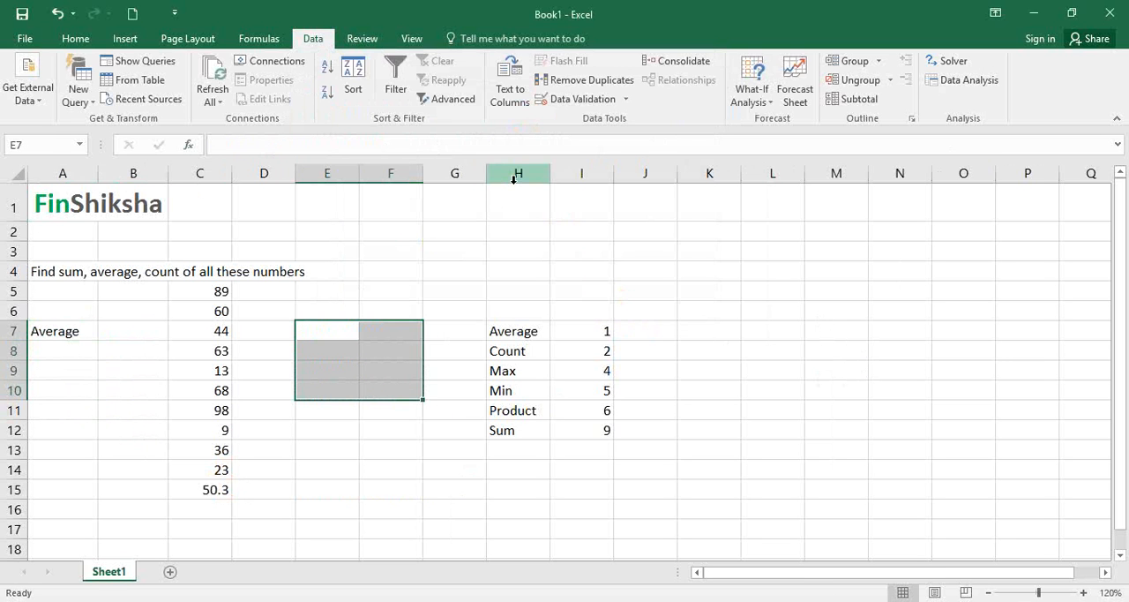
left_click_drag(518, 173, 582, 173)
right_click(587, 179)
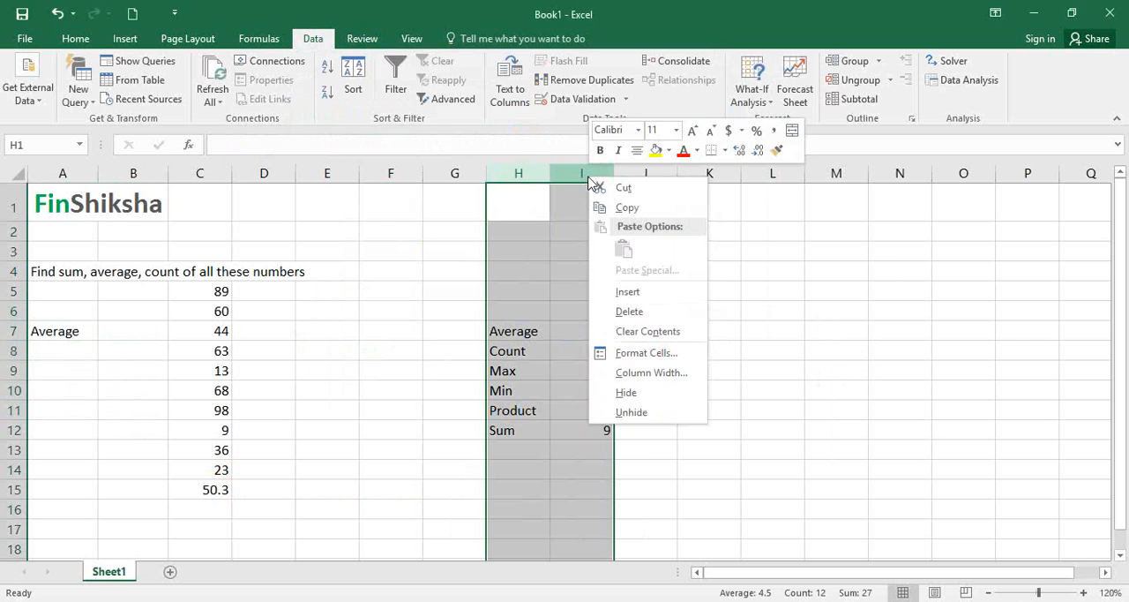
left_click(626, 392)
left_click(378, 450)
- Check the drop-down in A7 with the lookup columns hidden by choosing Min and then Count
left_click(86, 332)
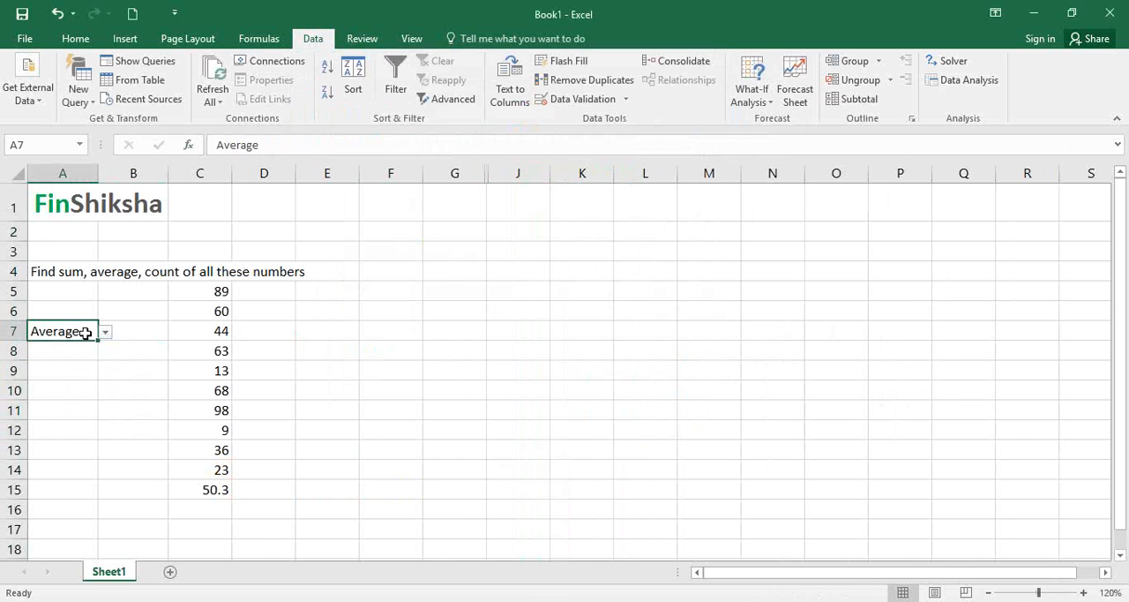
left_click(105, 333)
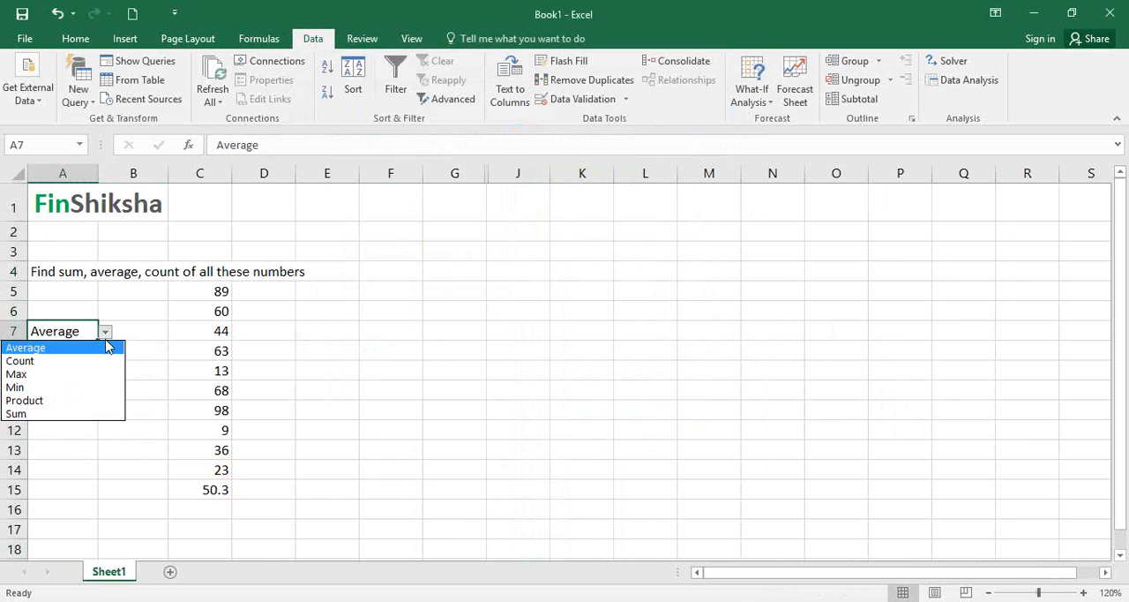
left_click(93, 386)
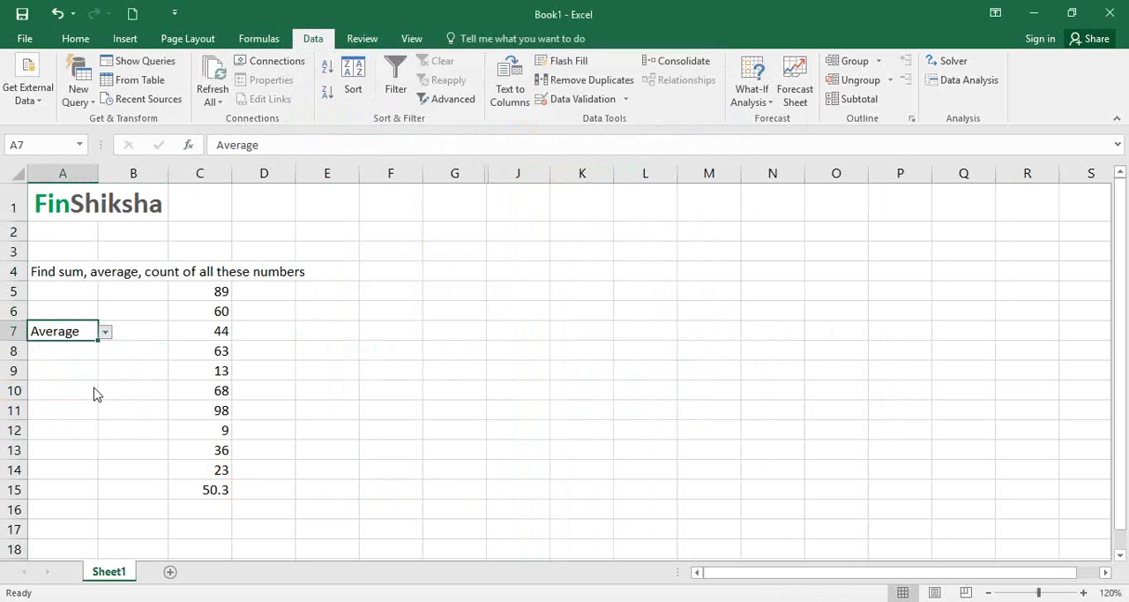
left_click(104, 332)
left_click(87, 366)
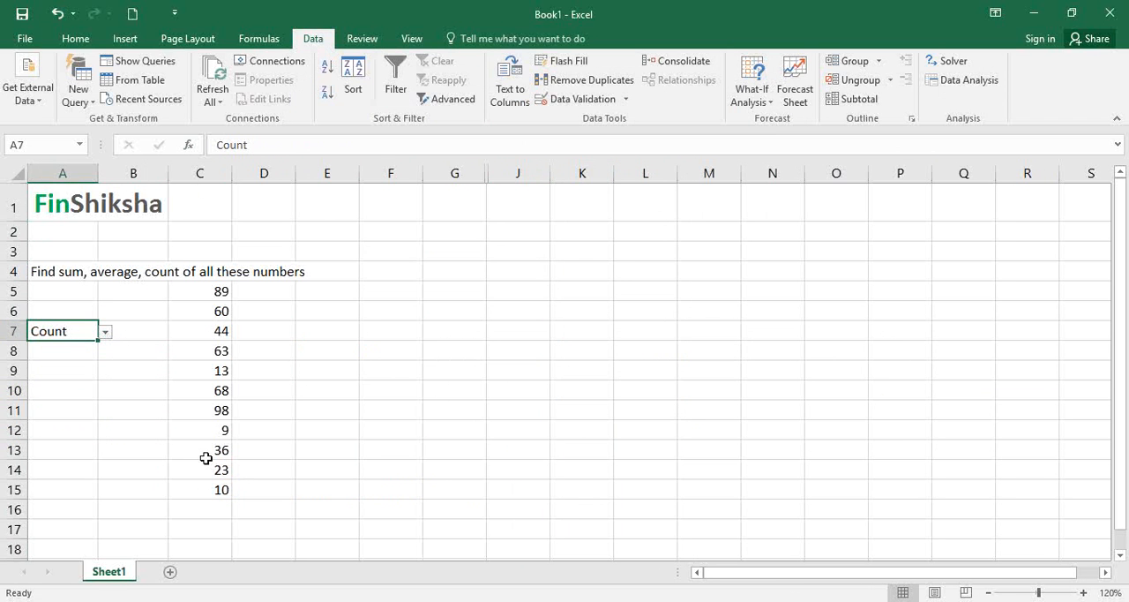
- Highlight the SUBTOTAL result cell C15 with a yellow fill
left_click(190, 488)
left_click(75, 38)
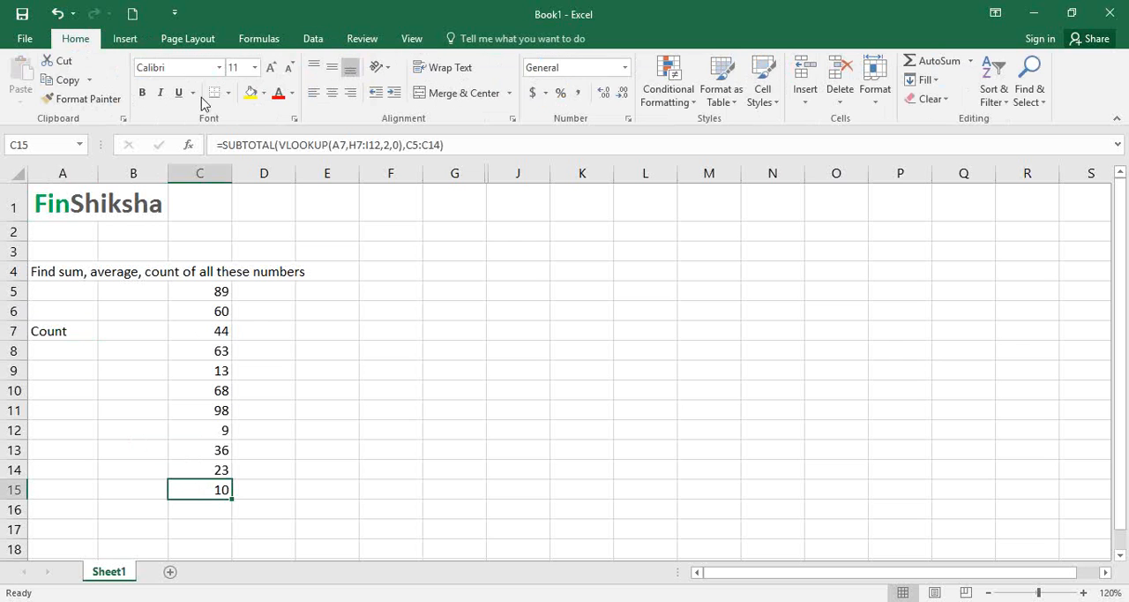
left_click(252, 94)
left_click(327, 409)
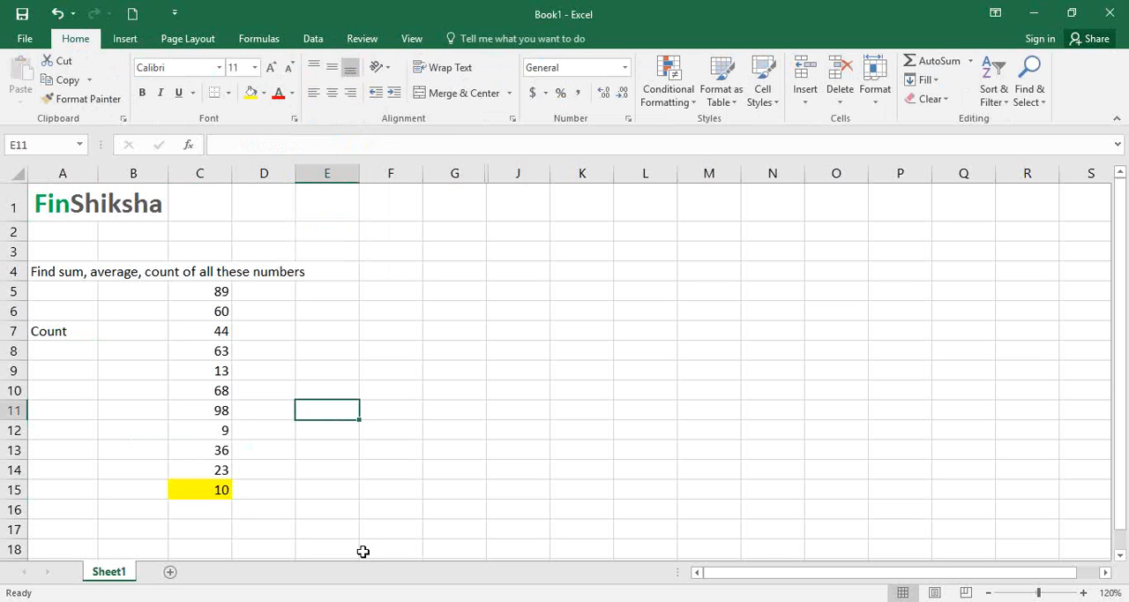